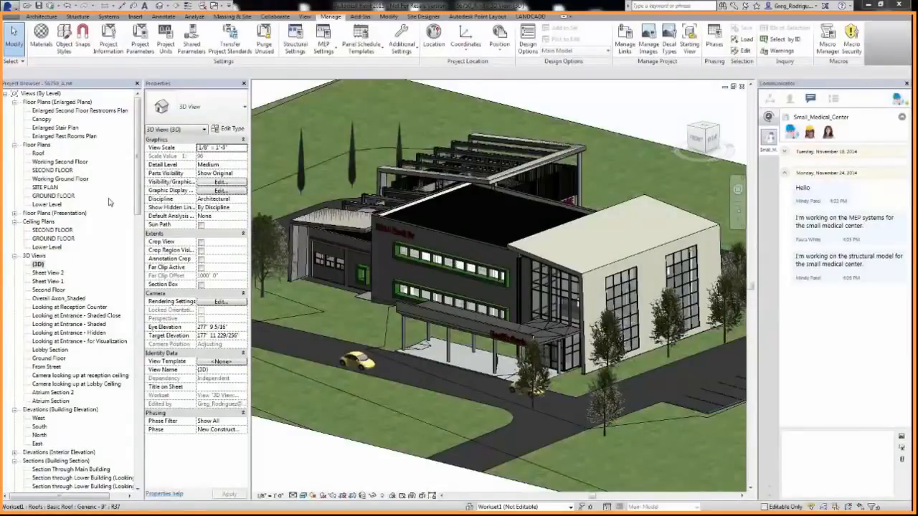
Locate exam rooms 1201 and 1301 on the GROUND FLOOR plan and open the Working Ground Floor plan
{"action": "double_click", "coordinate": [59, 196]}
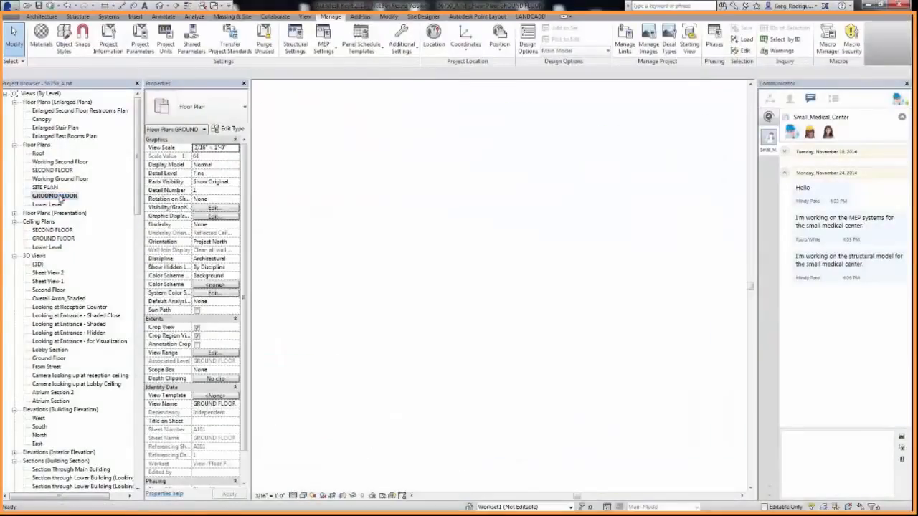
{"action": "scroll", "coordinate": [502, 287], "scroll_direction": "up", "scroll_amount": 5}
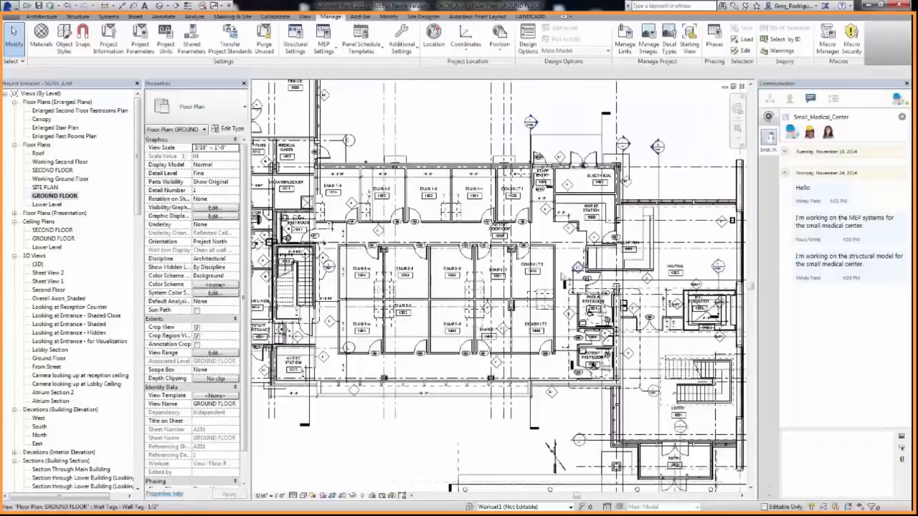
{"action": "scroll", "coordinate": [500, 289], "scroll_direction": "up", "scroll_amount": 4}
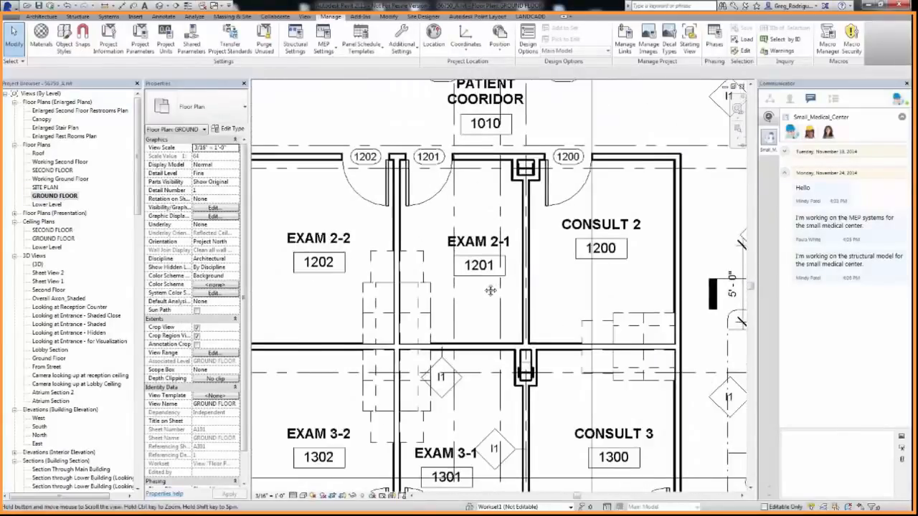
{"action": "middle_click_drag", "start_coordinate": [486, 308], "coordinate": [502, 254]}
{"action": "scroll", "coordinate": [502, 244], "scroll_direction": "down", "scroll_amount": 2}
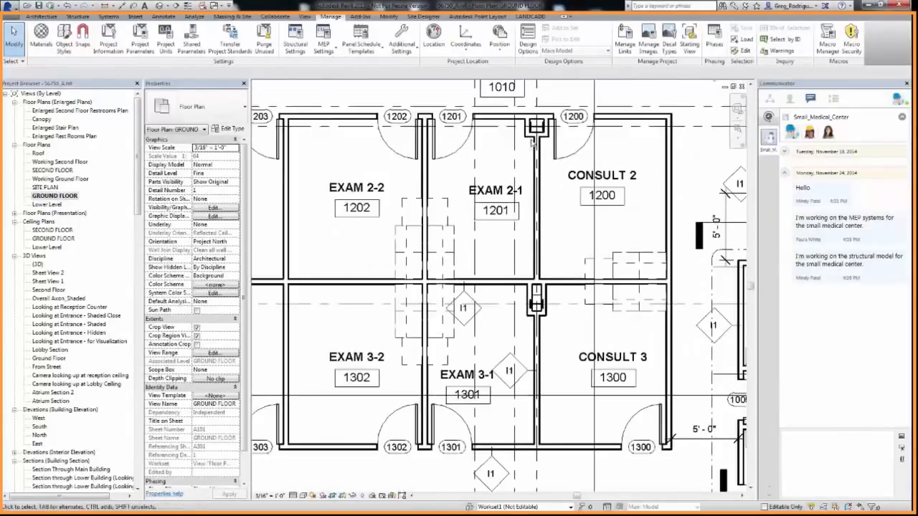
{"action": "double_click", "coordinate": [43, 179]}
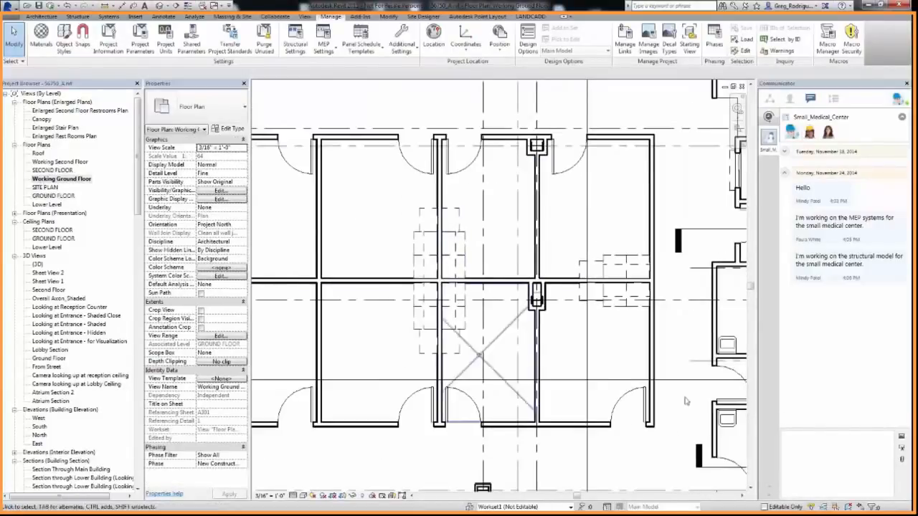
Send the project chat message "Hello team we are moving the walls in rooms 1201 & 1301 two feet"
{"action": "left_click", "coordinate": [813, 441]}
{"action": "type", "text": "Hell"}
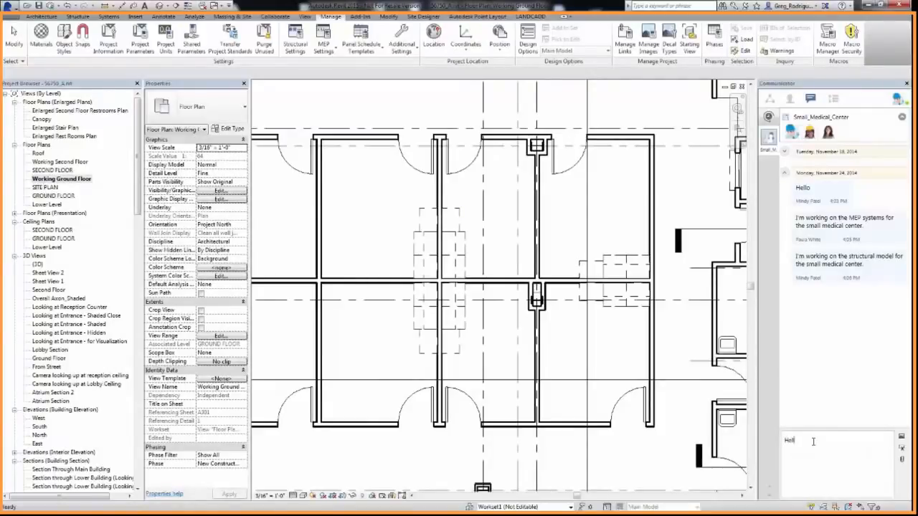
{"action": "type", "text": "o team we are moving the walls in rooms 1201 & 1301 two feet"}
{"action": "key", "text": "Return"}
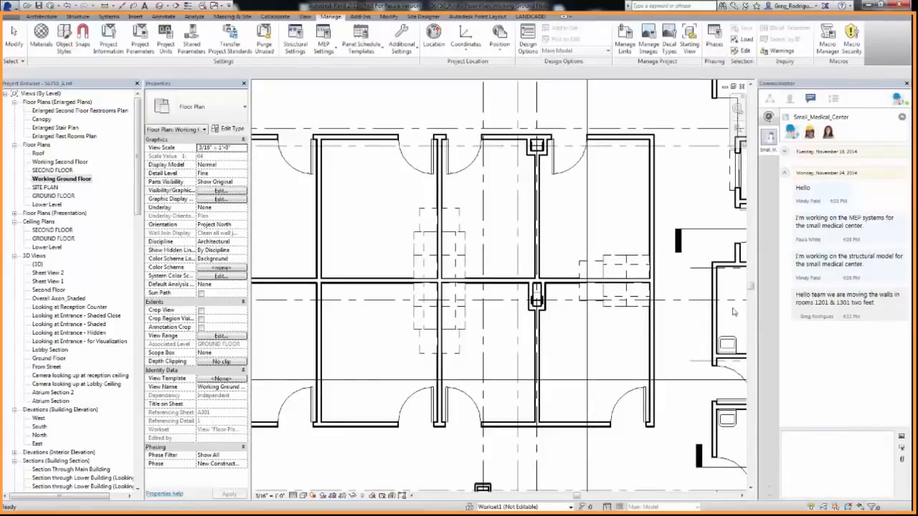
Move the wall line separating rooms 1201 and 1301 from the consult rooms two feet toward the consult rooms
{"action": "left_click", "coordinate": [389, 15]}
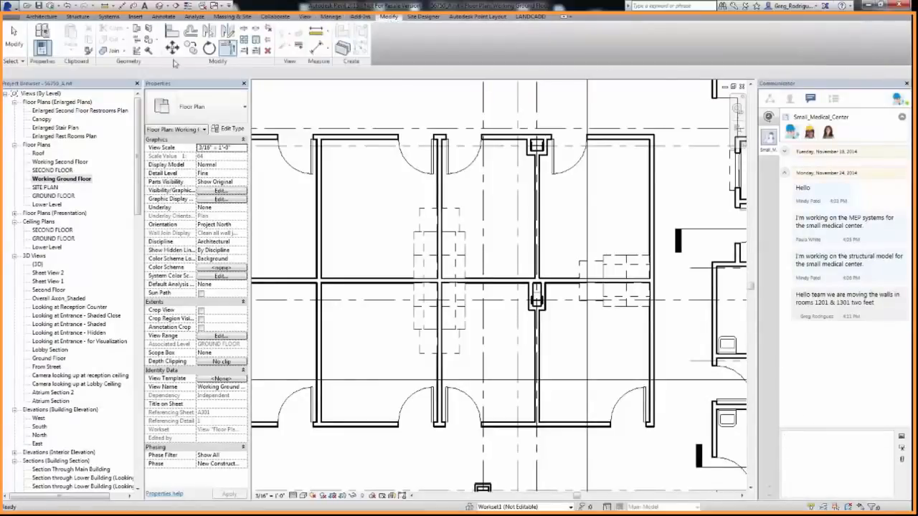
{"action": "left_click", "coordinate": [581, 169]}
{"action": "left_click_drag", "start_coordinate": [581, 169], "coordinate": [609, 160]}
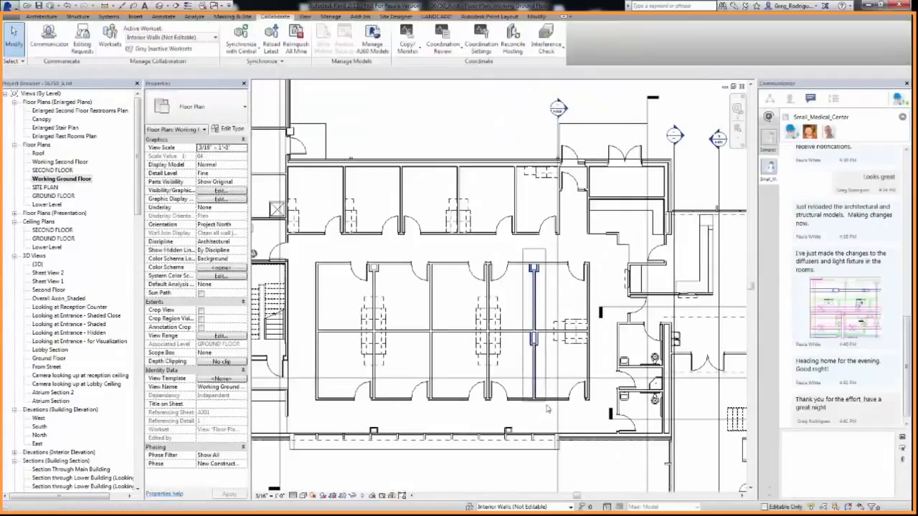
Try to move the walls between the exam and consult rooms, place an editing request for them and cancel the move
{"action": "left_click", "coordinate": [547, 408]}
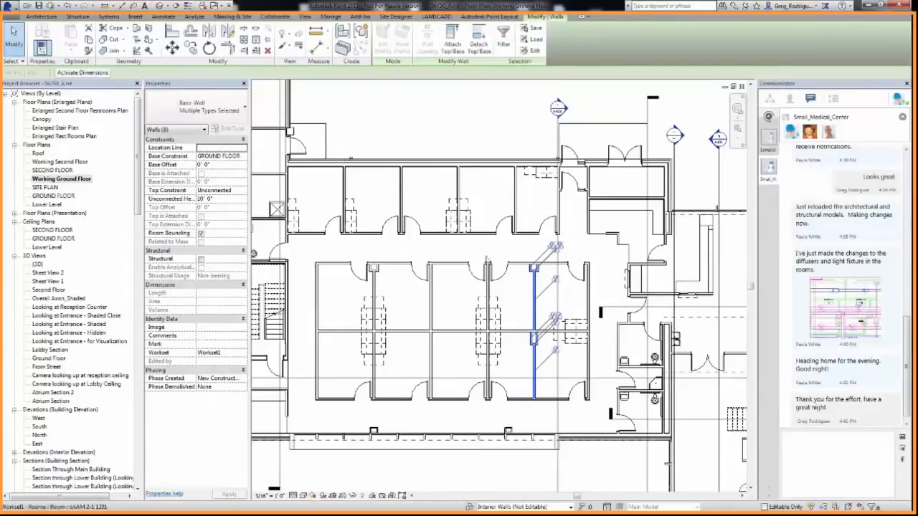
{"action": "left_click", "coordinate": [171, 47]}
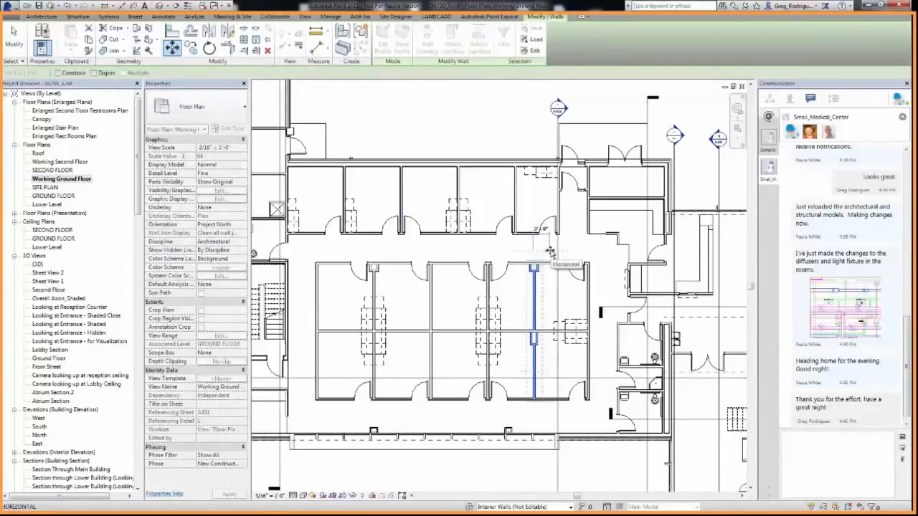
{"action": "left_click", "coordinate": [550, 253]}
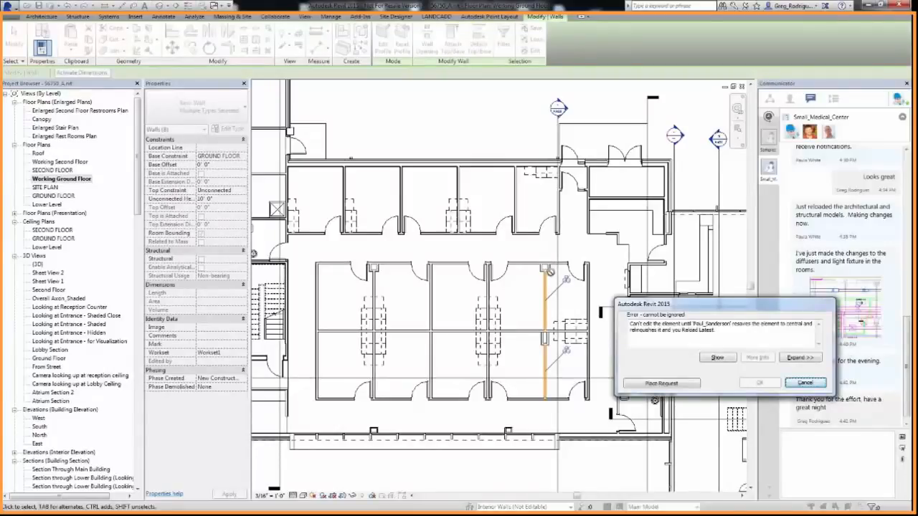
{"action": "left_click", "coordinate": [660, 383]}
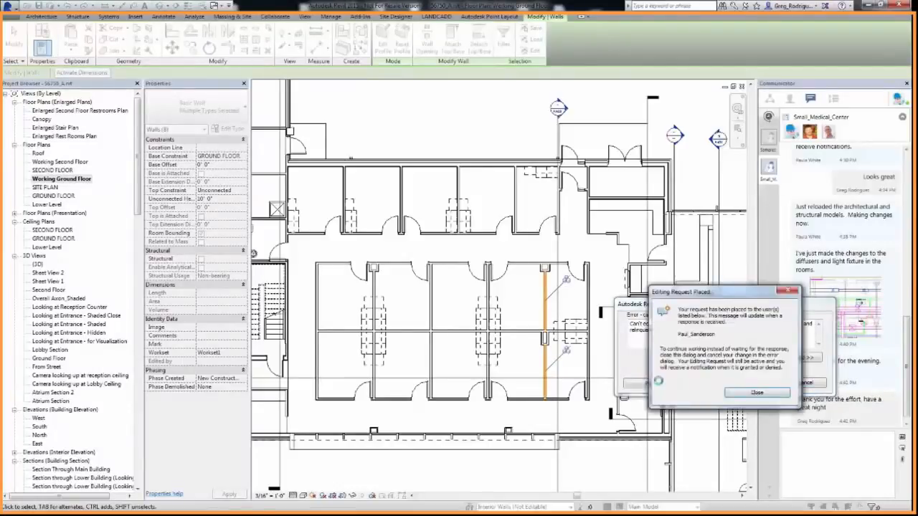
{"action": "left_click", "coordinate": [737, 395]}
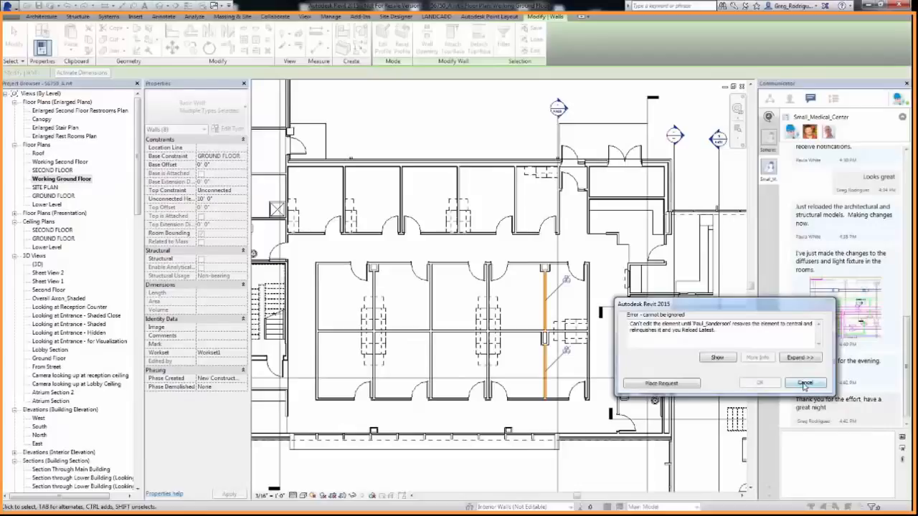
{"action": "left_click", "coordinate": [804, 385]}
Send a project chat message asking the colleague to please grant the request to move these walls
{"action": "left_click", "coordinate": [816, 456]}
{"action": "type", "text": "Paul Please grant my request to move these walls"}
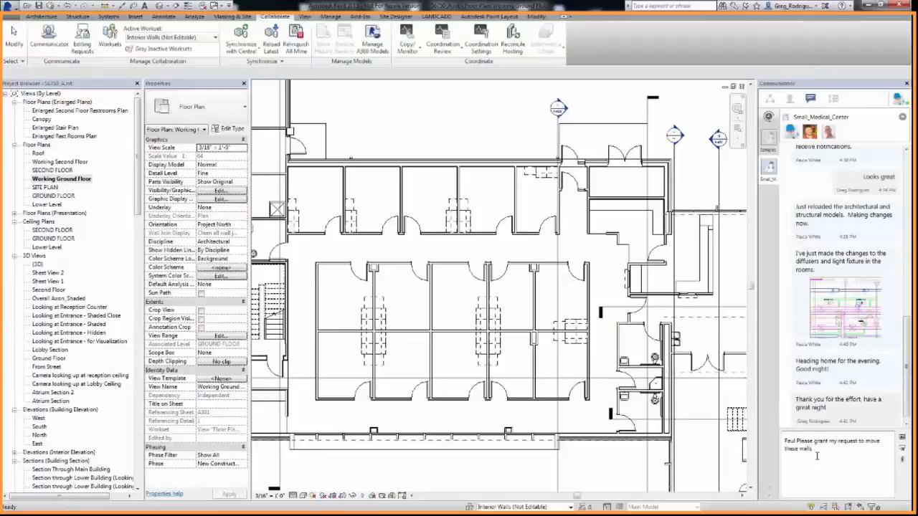
{"action": "key", "text": "Return"}
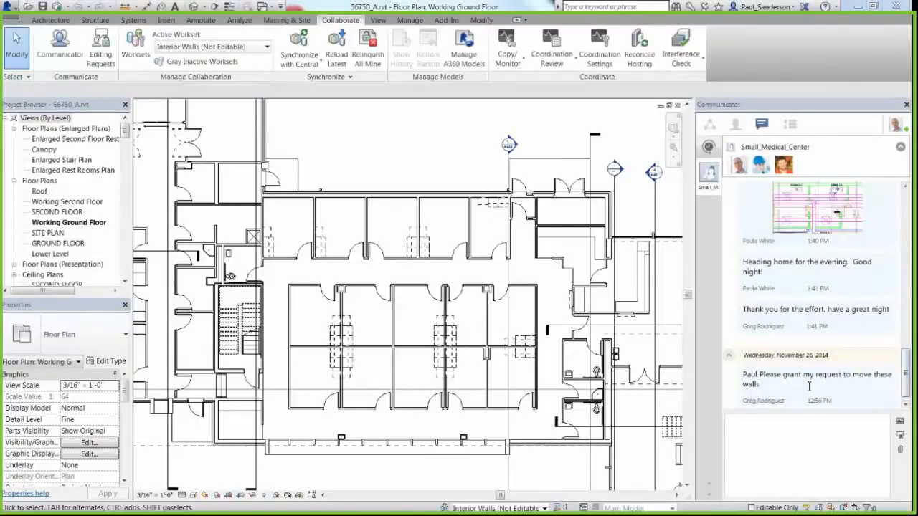
Grant the colleague's pending editing request for the walls and close the Editing Requests dialog
{"action": "left_click", "coordinate": [101, 52]}
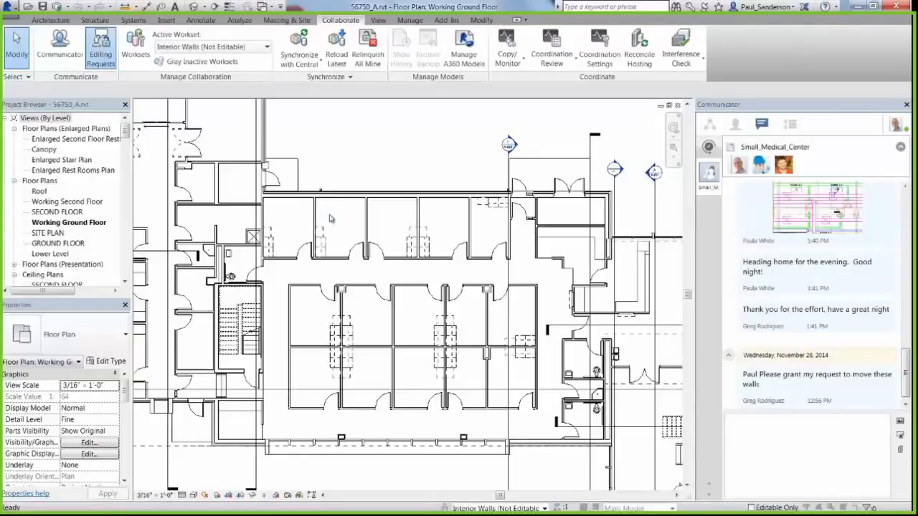
{"action": "left_click", "coordinate": [345, 152]}
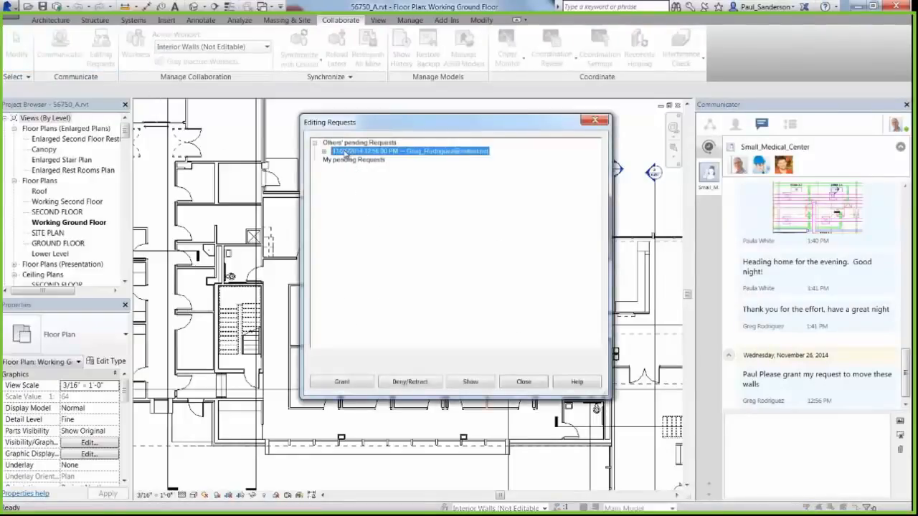
{"action": "left_click", "coordinate": [358, 385]}
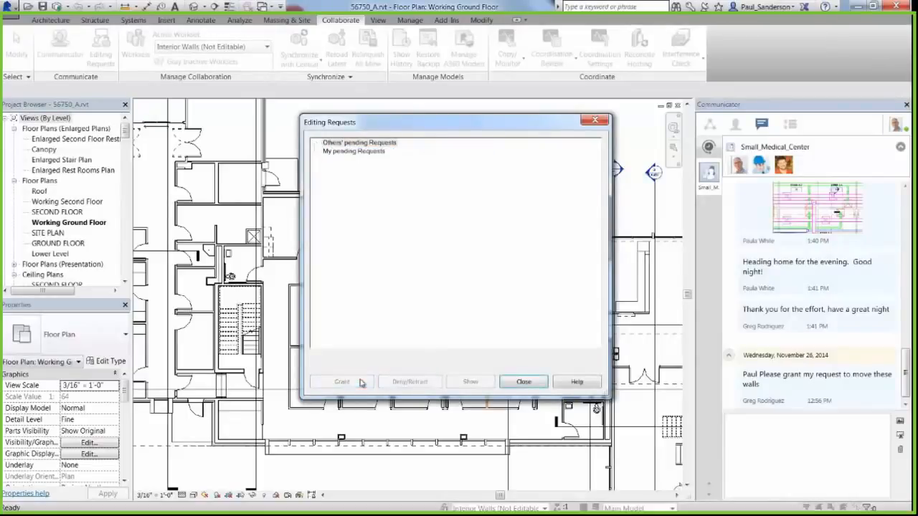
{"action": "left_click", "coordinate": [534, 383]}
Reply in the project chat with "I have granted your request", addressed to the requesting colleague
{"action": "left_click", "coordinate": [781, 437]}
{"action": "type", "text": "Greg, I have granted your request"}
{"action": "key", "text": "Return"}
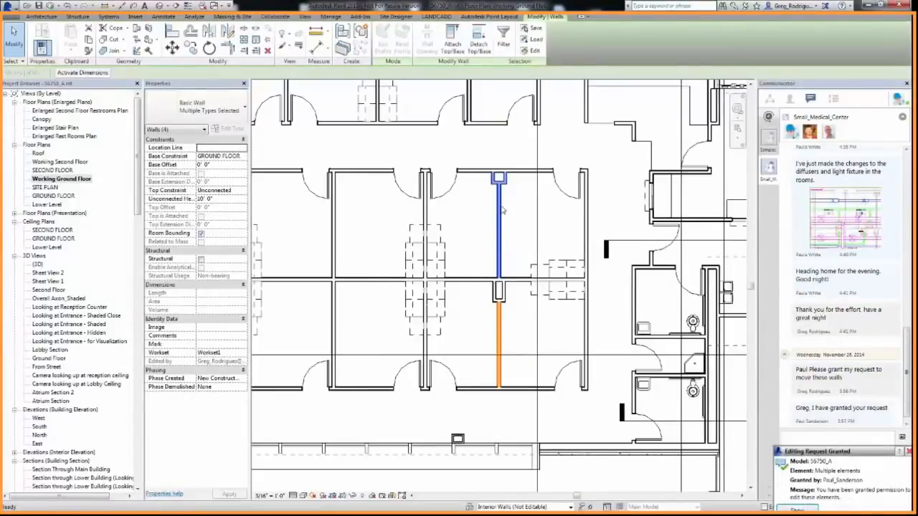
Move the walls and column enclosures between the exam and consult rooms horizontally toward the consult rooms
{"action": "left_click_drag", "start_coordinate": [481, 153], "coordinate": [511, 405]}
{"action": "left_click", "coordinate": [172, 48]}
{"action": "left_click", "coordinate": [500, 155]}
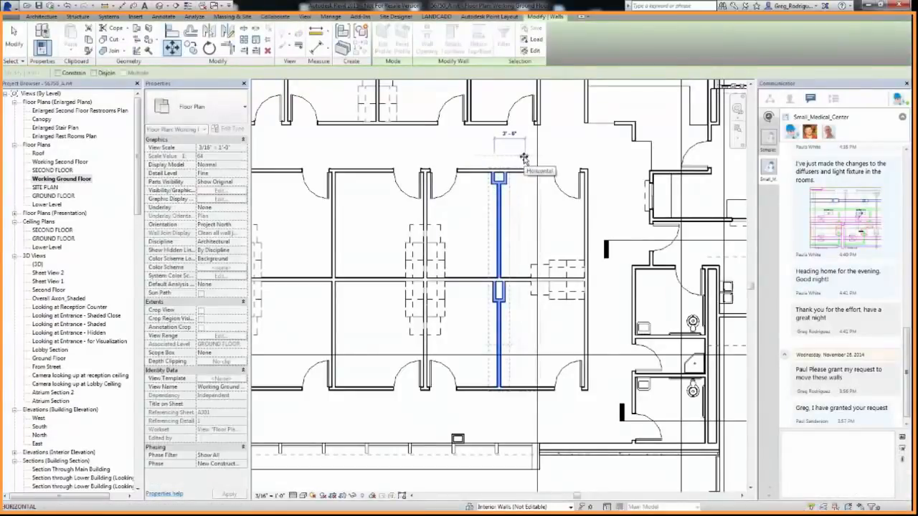
{"action": "left_click", "coordinate": [524, 158]}
Synchronize the model with central, adding the comment "Walls in rooms 1201 and 1301 have been moved two feet."
{"action": "left_click", "coordinate": [275, 16]}
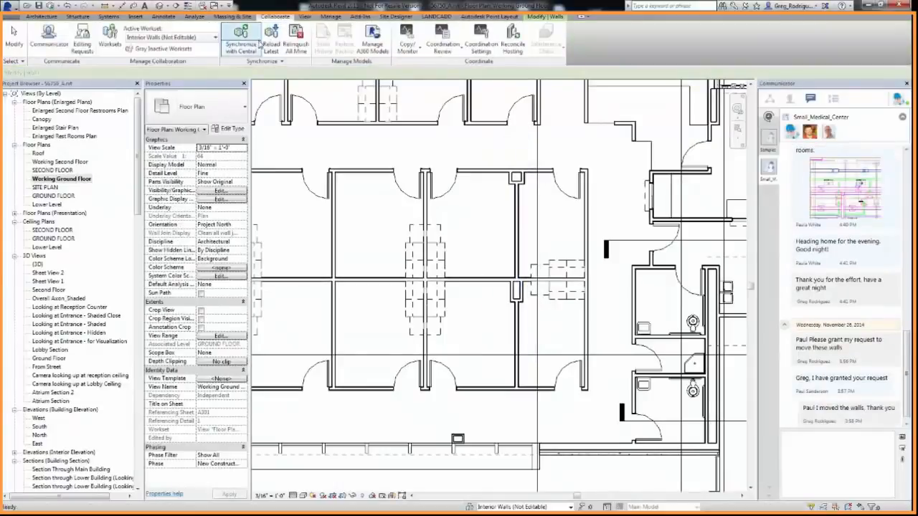
{"action": "left_click", "coordinate": [253, 49]}
{"action": "left_click", "coordinate": [265, 66]}
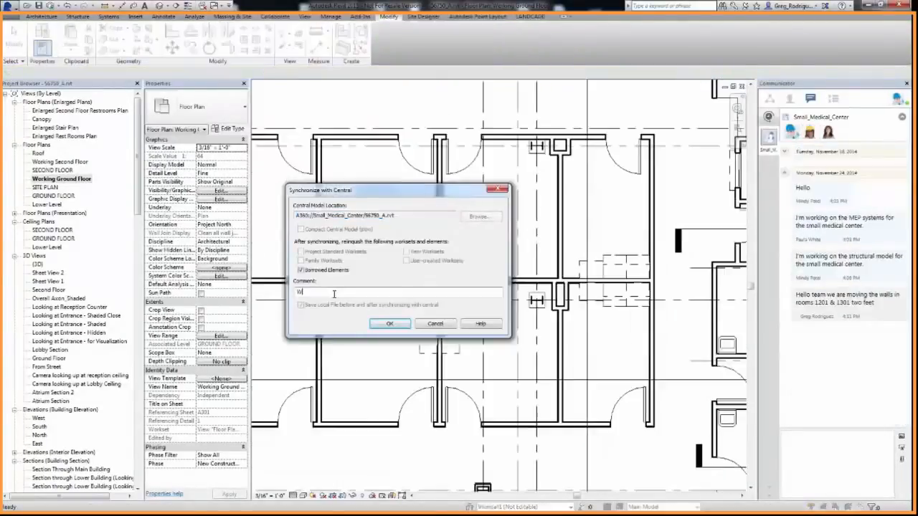
{"action": "left_click", "coordinate": [334, 291]}
{"action": "type", "text": "Walls in rooms 1201 and 1301 have been moved two feet."}
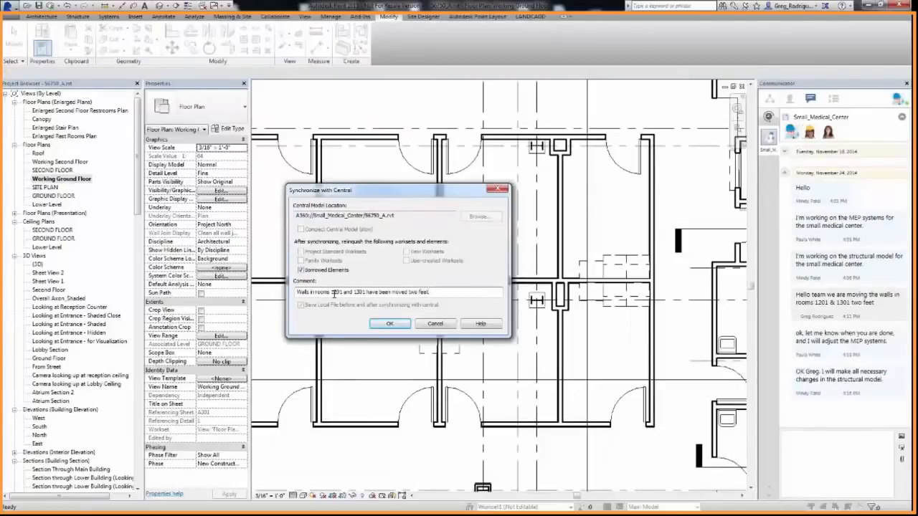
{"action": "left_click", "coordinate": [390, 324]}
Capture the plan area around the moved walls and send it in the project chat with "Please see a capture of the move"
{"action": "left_click", "coordinate": [813, 98]}
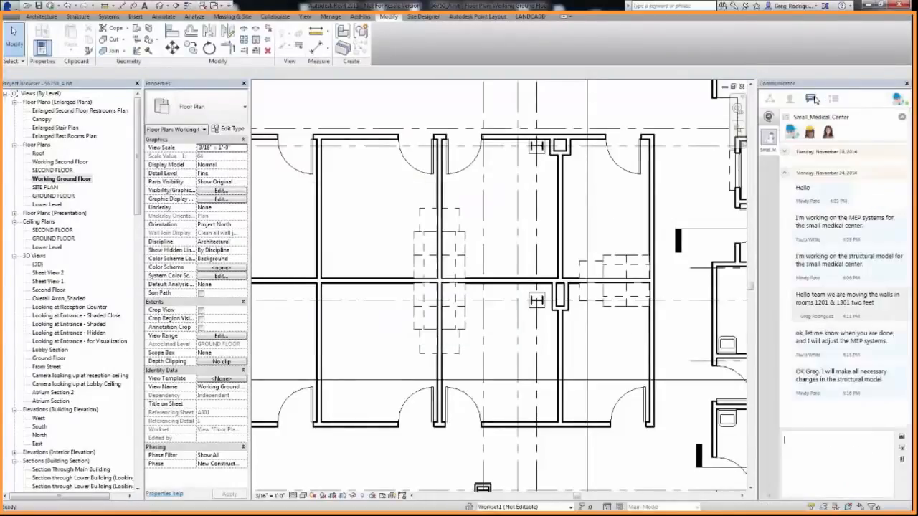
{"action": "left_click", "coordinate": [901, 448]}
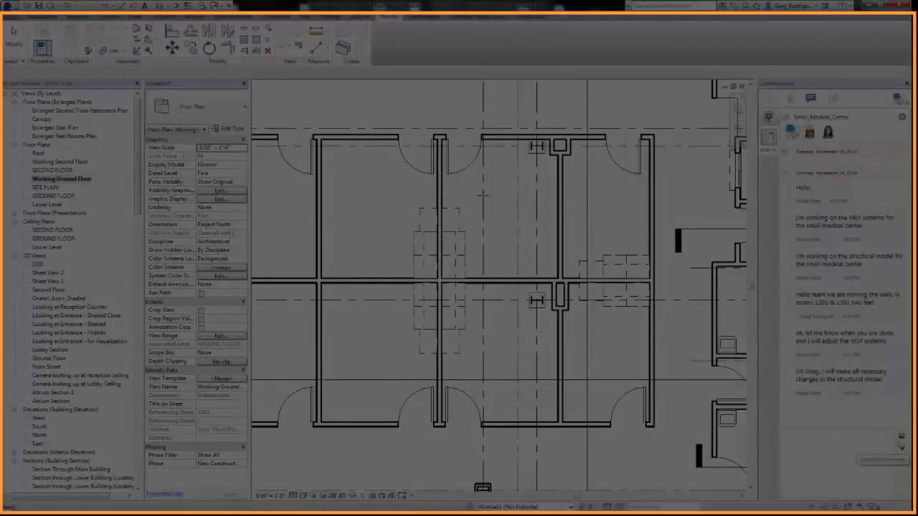
{"action": "left_click_drag", "start_coordinate": [377, 98], "coordinate": [731, 478]}
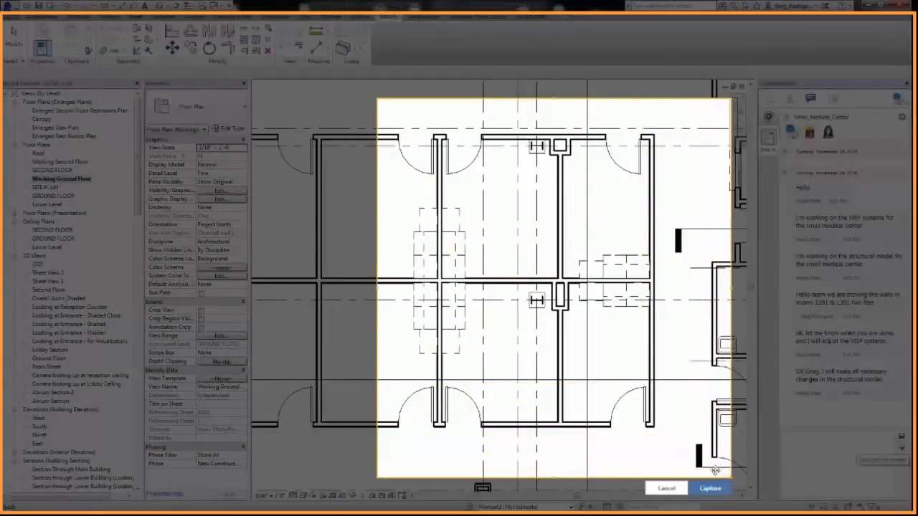
{"action": "left_click", "coordinate": [706, 488]}
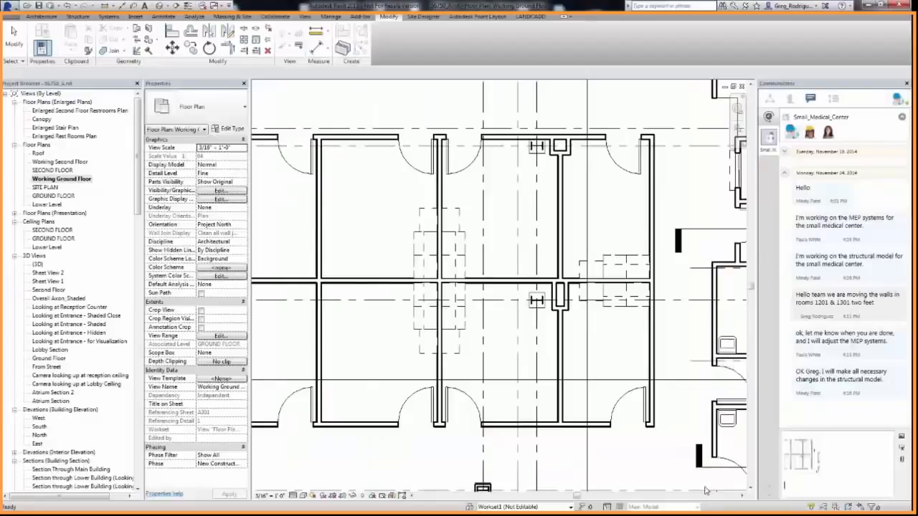
{"action": "type", "text": "Please see a capture of the move"}
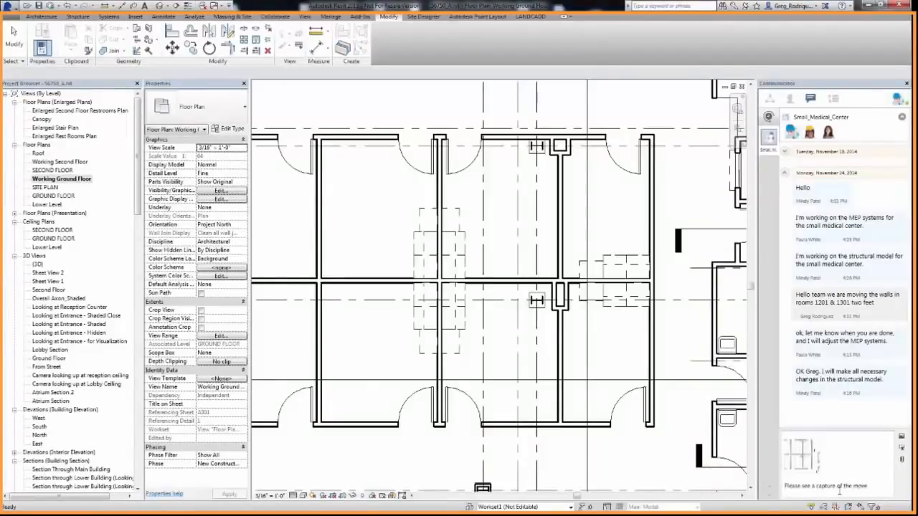
{"action": "key", "text": "Return"}
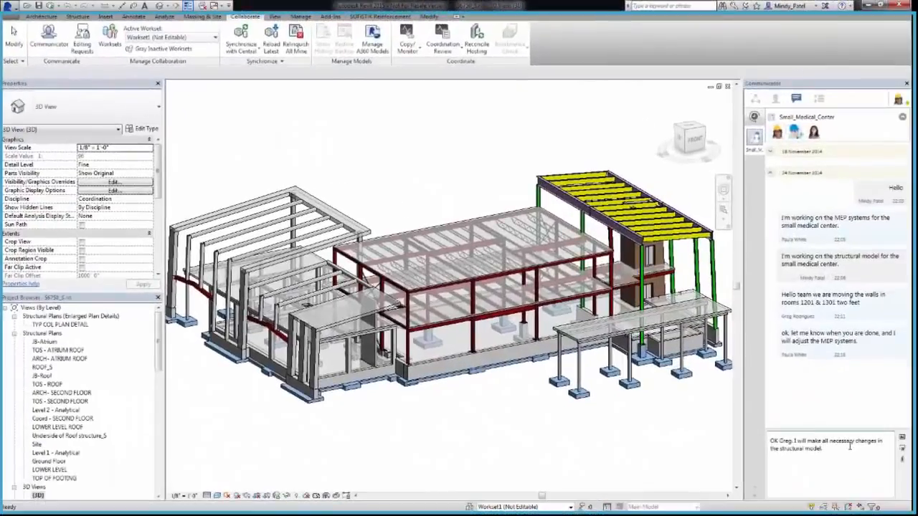
Send the reply promising all necessary structural model changes and show the active project's activity list
{"action": "key", "text": "Return"}
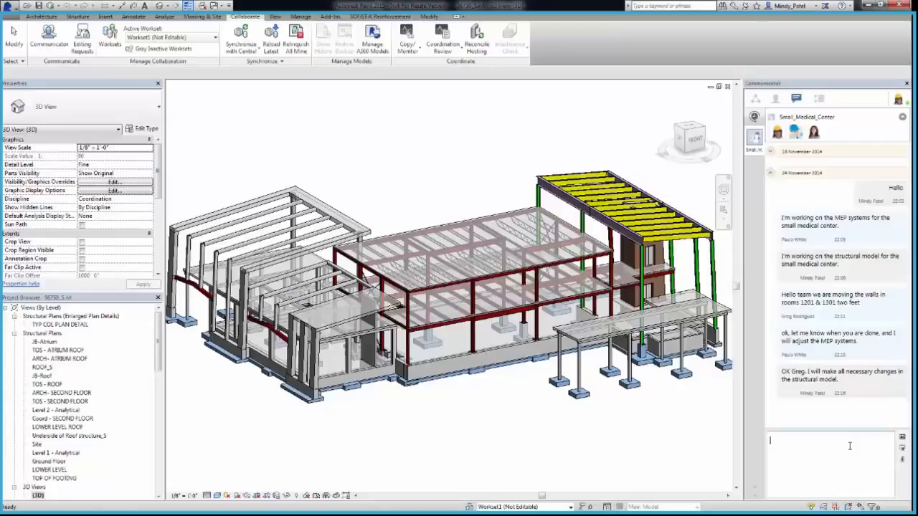
{"action": "left_click", "coordinate": [822, 99]}
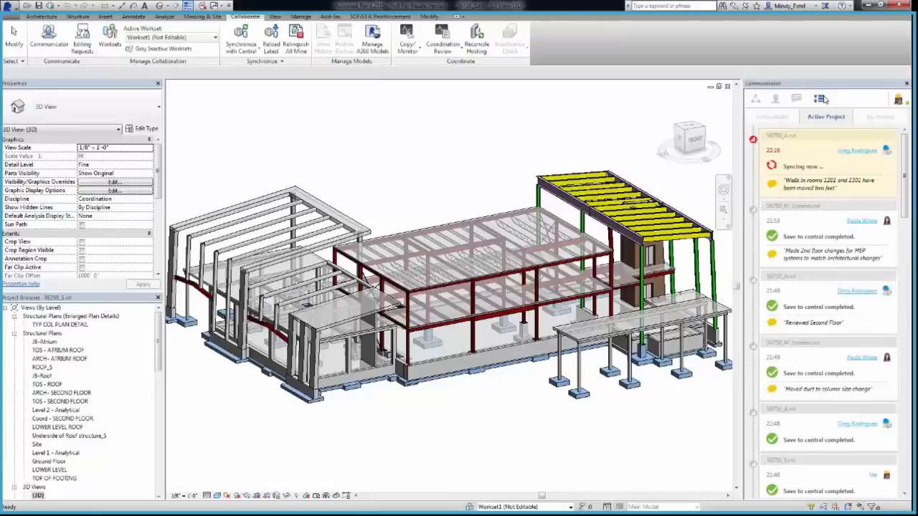
Reload the linked architectural model 56750_A.rvt in the structural model
{"action": "left_click", "coordinate": [301, 16]}
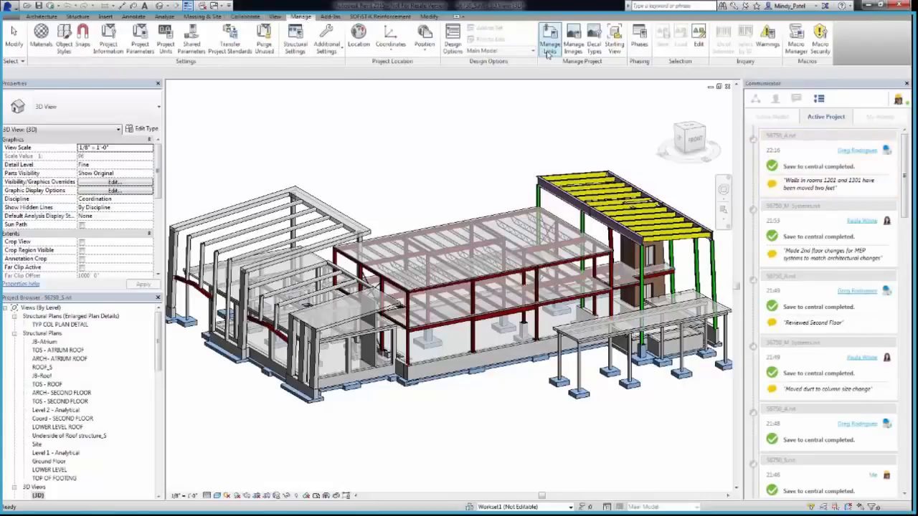
{"action": "left_click", "coordinate": [551, 37]}
{"action": "left_click", "coordinate": [273, 121]}
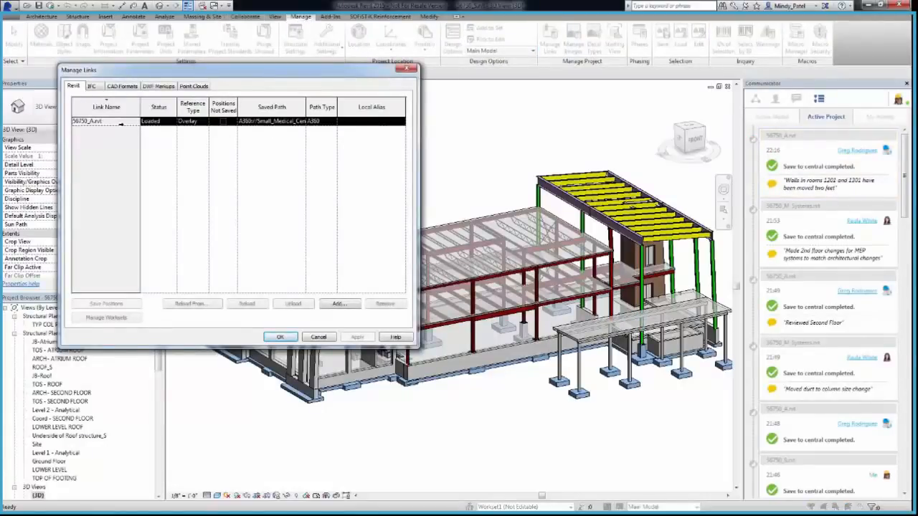
{"action": "left_click", "coordinate": [255, 305]}
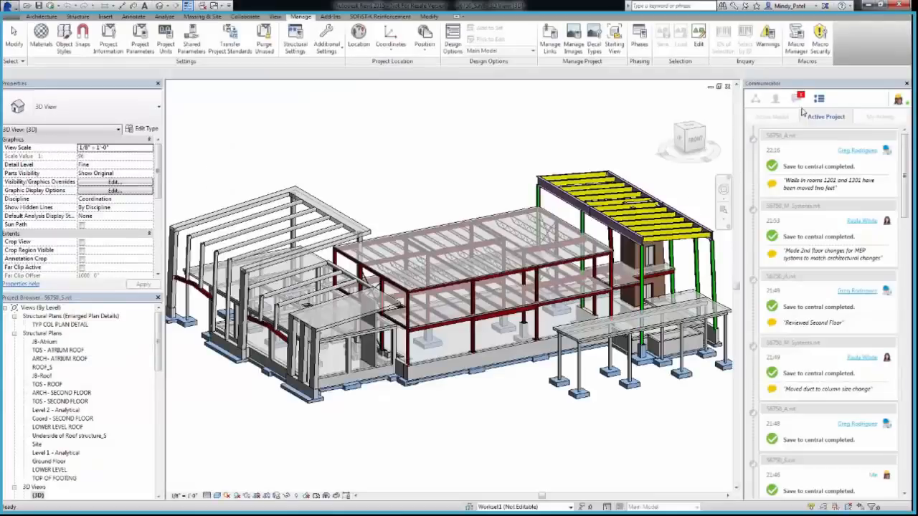
View the capture of the wall move shared in the project chat at full size and close it
{"action": "left_click", "coordinate": [800, 99]}
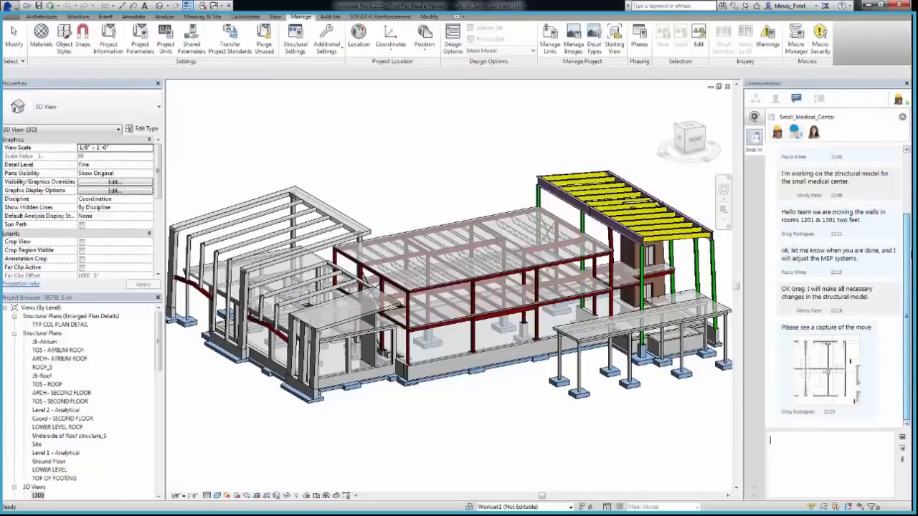
{"action": "double_click", "coordinate": [828, 369]}
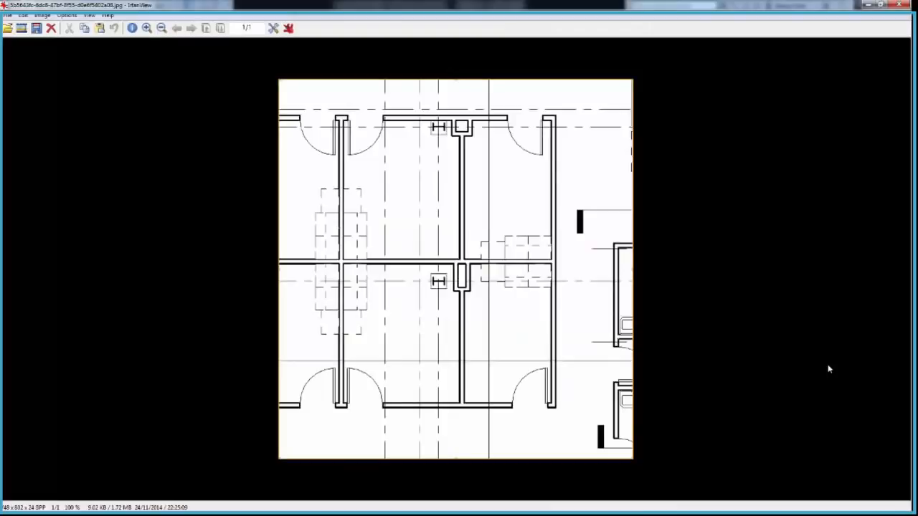
{"action": "left_click", "coordinate": [899, 4]}
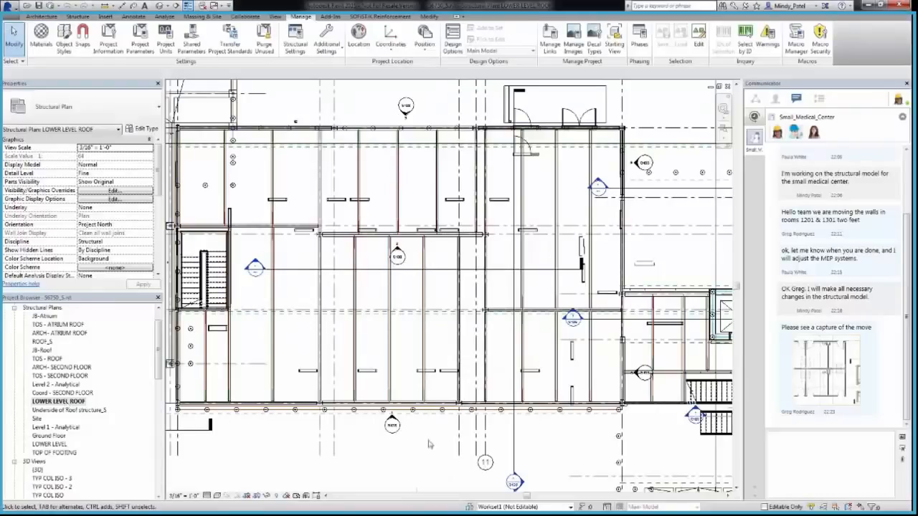
Move grid 11 to the right by 2'-0" in the LOWER LEVEL ROOF structural plan
{"action": "left_click", "coordinate": [485, 446]}
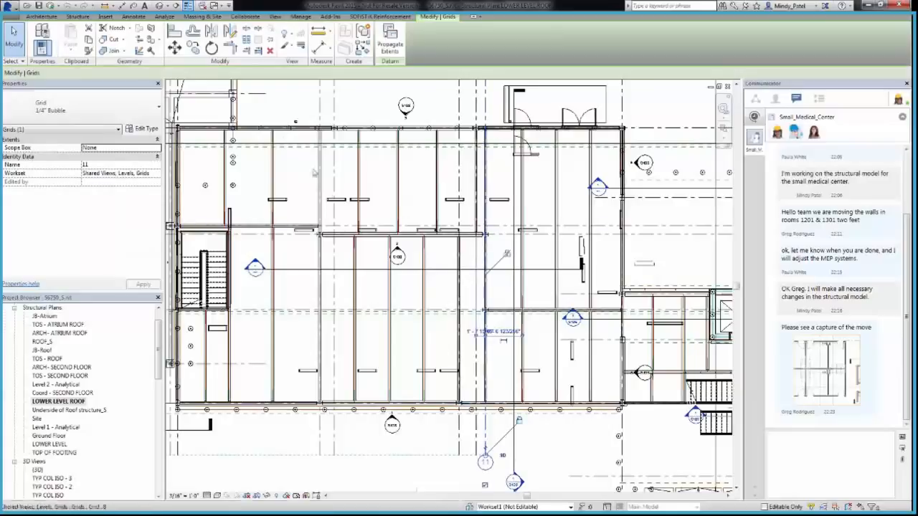
{"action": "left_click", "coordinate": [174, 48]}
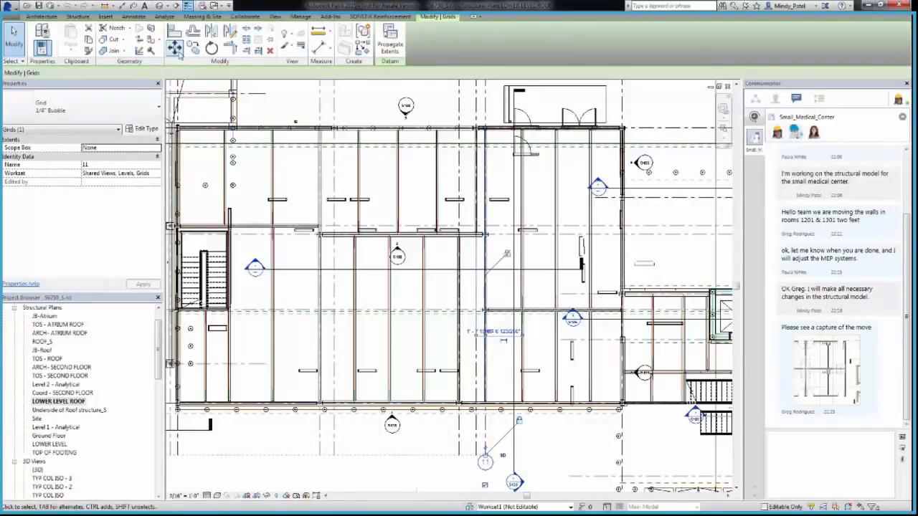
{"action": "left_click", "coordinate": [524, 450]}
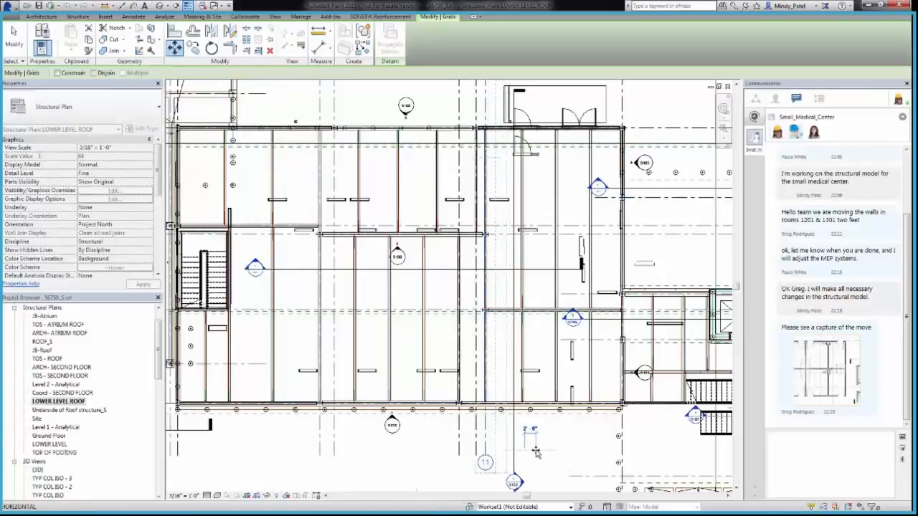
{"action": "scroll", "coordinate": [535, 450], "scroll_direction": "up", "scroll_amount": 3}
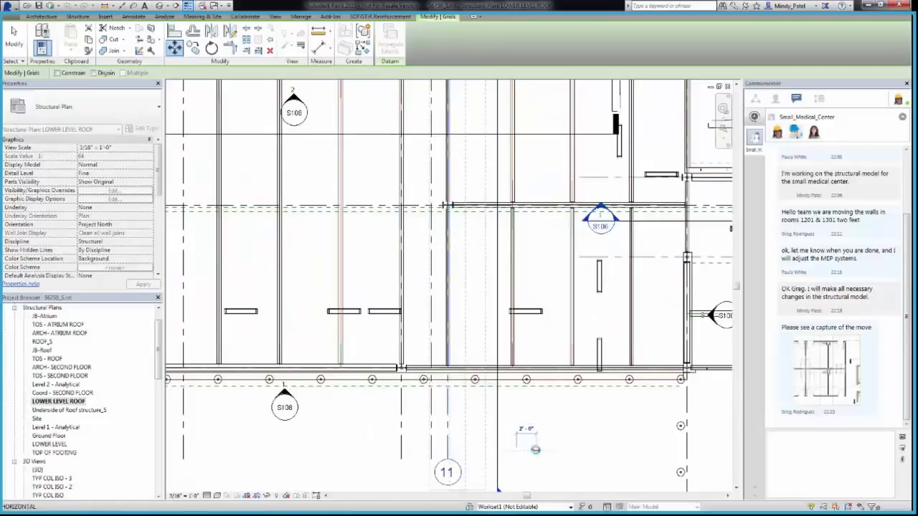
{"action": "left_click", "coordinate": [536, 452]}
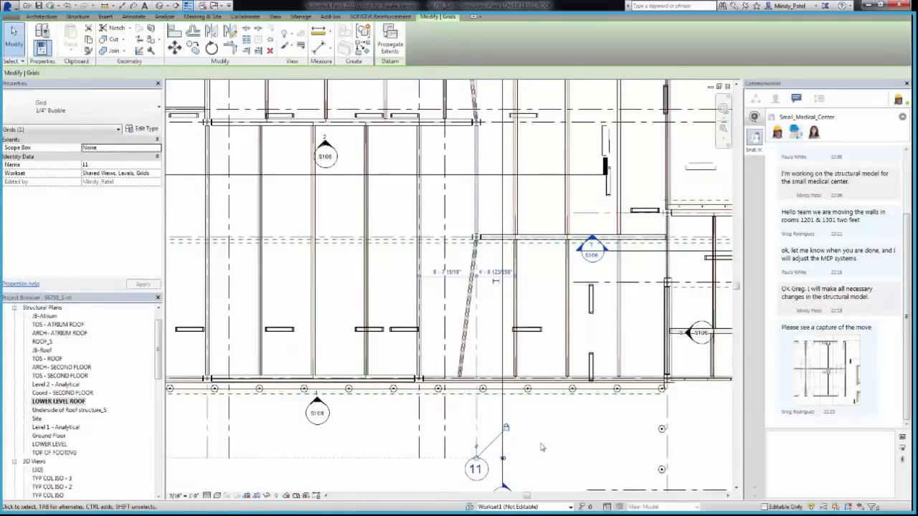
Straighten the slanted roof beam below grid 11's column by moving its lower end to the relocated grid line
{"action": "scroll", "coordinate": [541, 448], "scroll_direction": "down", "scroll_amount": 1}
{"action": "middle_click_drag", "start_coordinate": [552, 377], "coordinate": [532, 448]}
{"action": "left_click", "coordinate": [449, 453]}
{"action": "left_click_drag", "start_coordinate": [450, 455], "coordinate": [467, 446]}
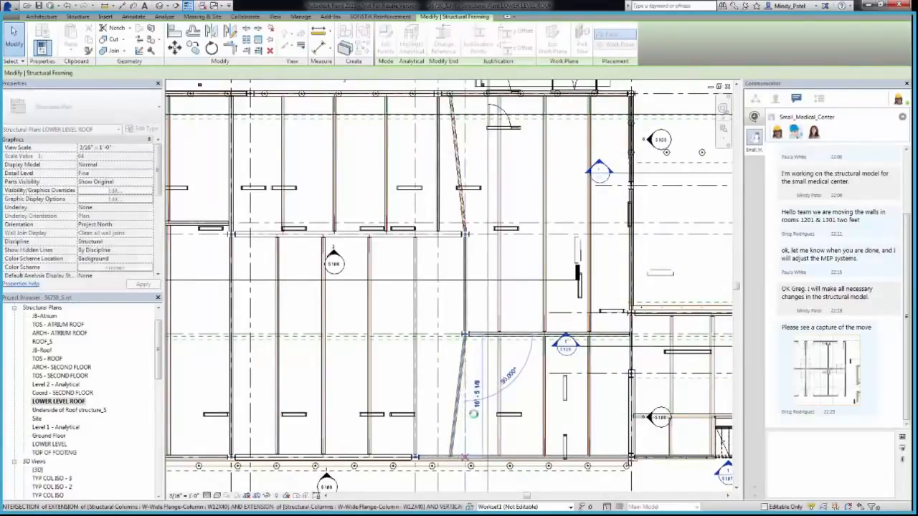
Open the {3D} view and examine the adjusted columns and beams of the two-storey steel frame up close
{"action": "double_click", "coordinate": [37, 469]}
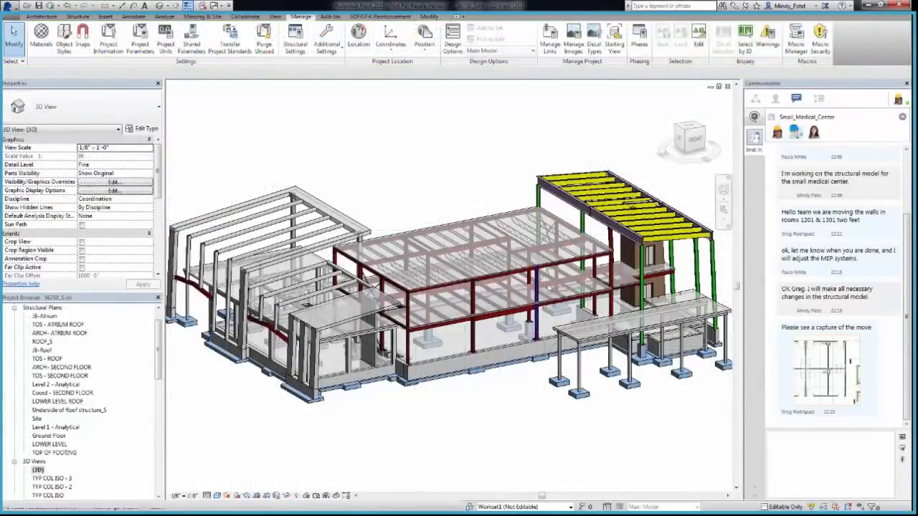
{"action": "scroll", "coordinate": [551, 285], "scroll_direction": "up", "scroll_amount": 5}
{"action": "scroll", "coordinate": [550, 286], "scroll_direction": "up", "scroll_amount": 1}
{"action": "middle_click_drag", "start_coordinate": [548, 294], "coordinate": [579, 302], "text": "shift"}
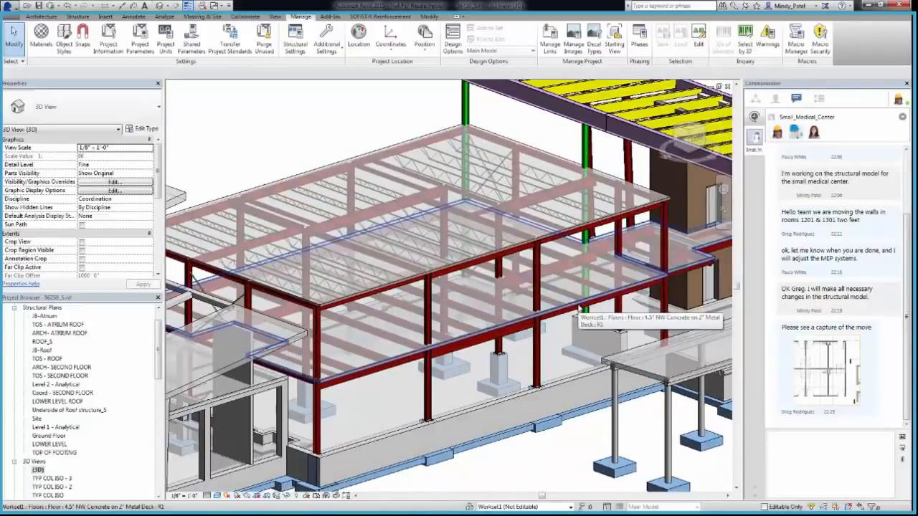
Send the chat message "I have included that change in the structural model and I will synchronize with the central file in a few seconds."
{"action": "left_click", "coordinate": [830, 452]}
{"action": "type", "text": "I have included that change in the structural model and I will synchronize with the central file in a few seconds."}
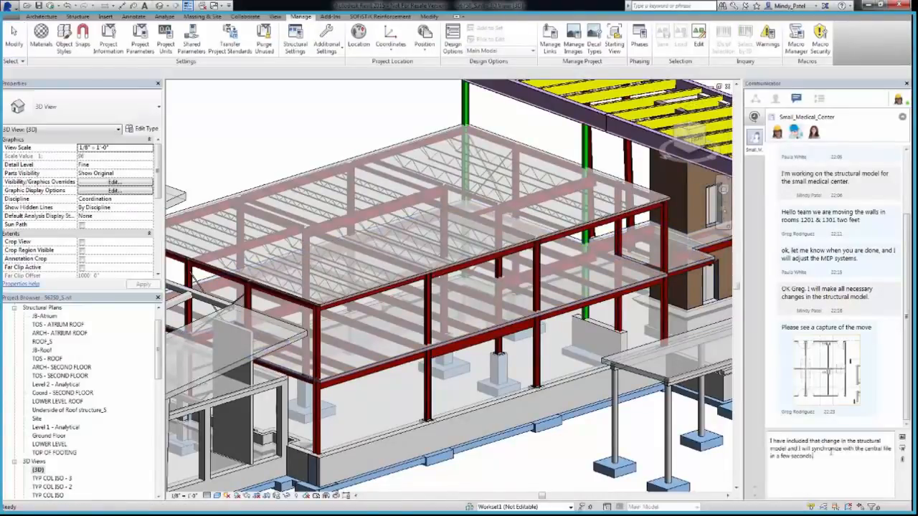
{"action": "key", "text": "Return"}
Synchronize the structural model with central, adding the comment "Grid 11 moved two feet to right. Structural columns and beams adjusted accordingly."
{"action": "left_click", "coordinate": [245, 16]}
{"action": "left_click", "coordinate": [241, 52]}
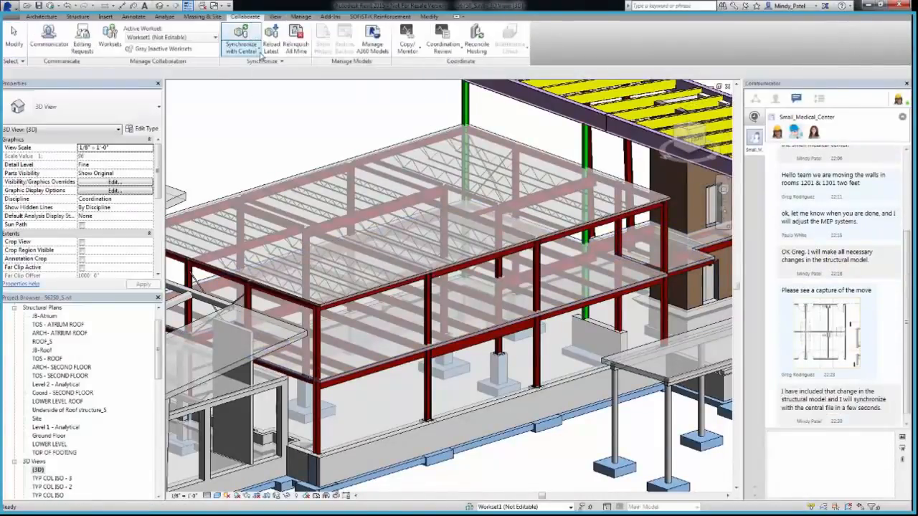
{"action": "left_click", "coordinate": [264, 70]}
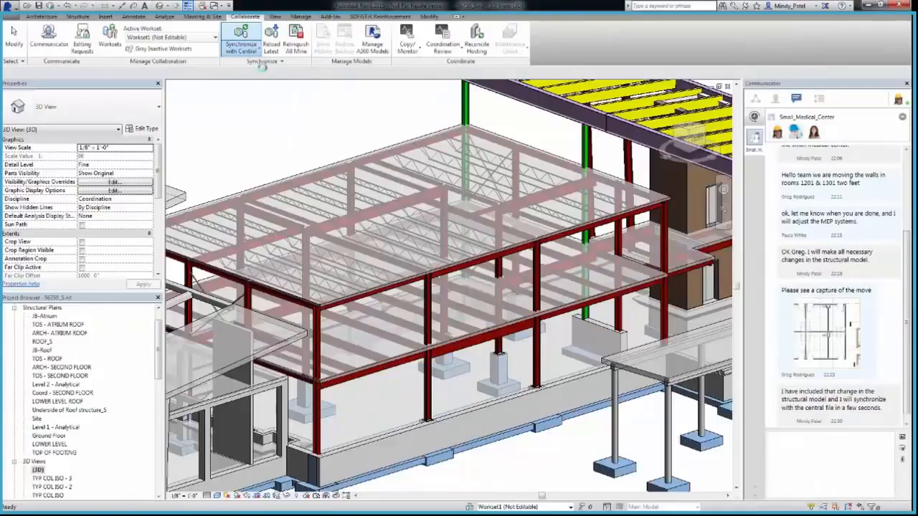
{"action": "left_click", "coordinate": [314, 150]}
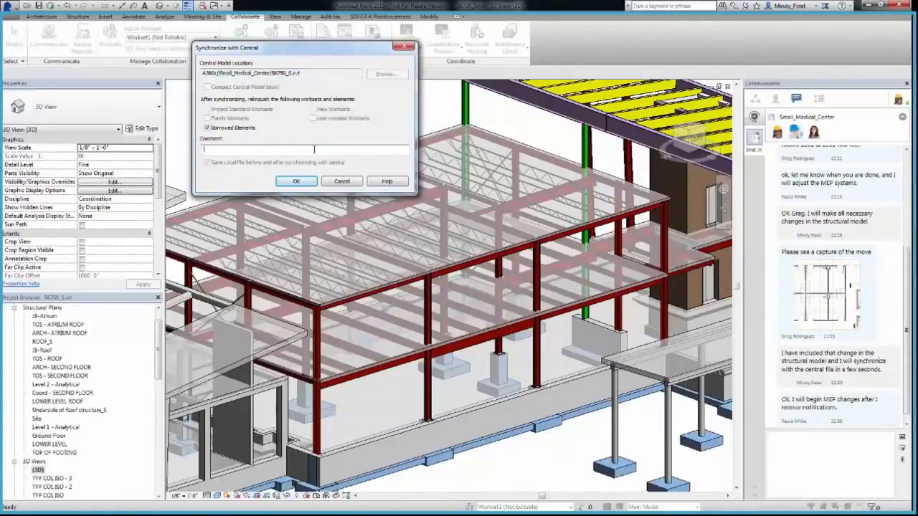
{"action": "type", "text": "Grid 11 moved two feet to right. Structural columns and beams adjusted accordingly."}
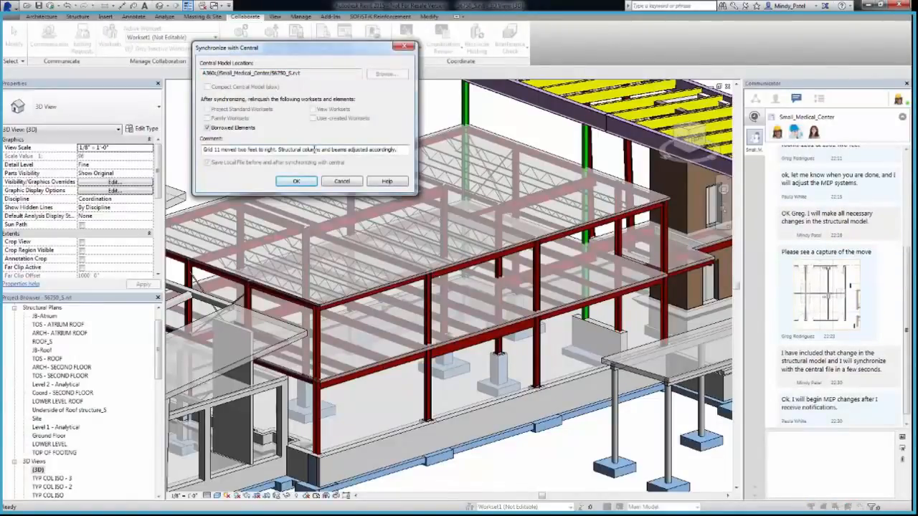
{"action": "left_click", "coordinate": [296, 181]}
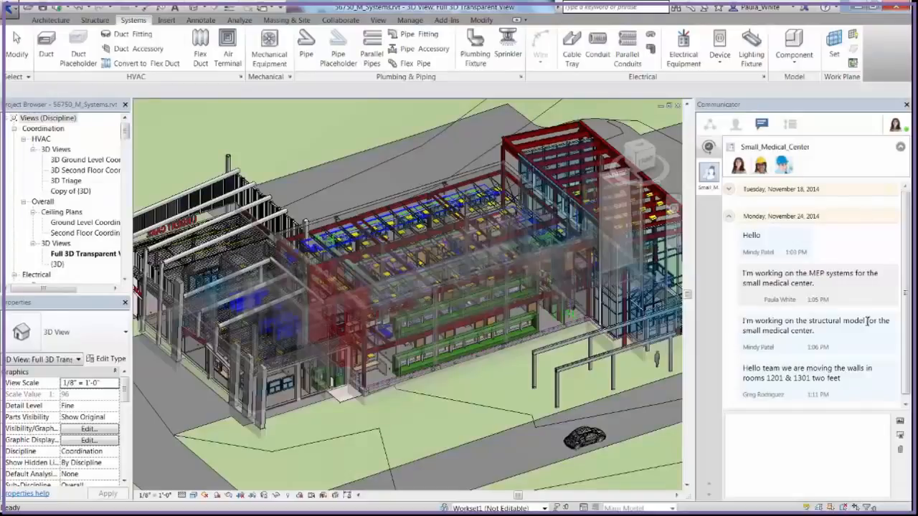
In the MEP model's project chat, send "ok, let me know when you are done, and I will adjust the MEP systems."
{"action": "left_click", "coordinate": [757, 425]}
{"action": "type", "text": "ok, let m"}
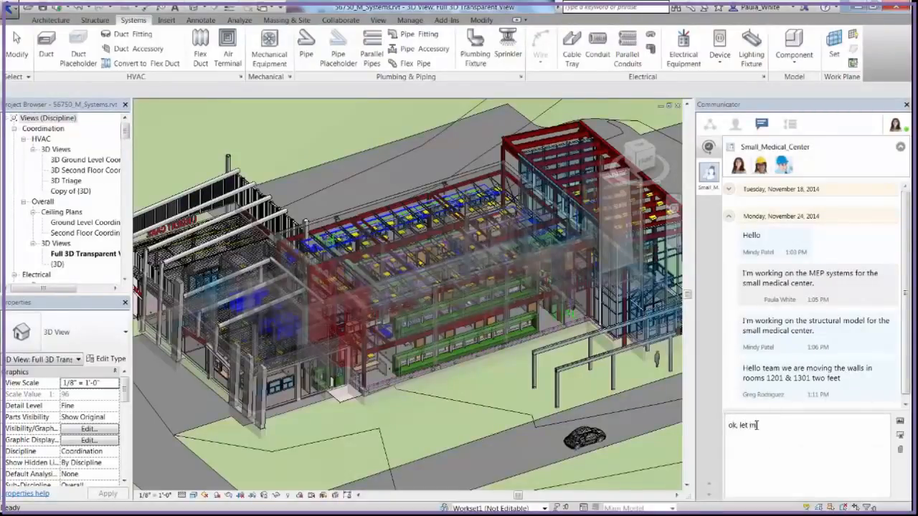
{"action": "type", "text": "e know when you are done, and I w"}
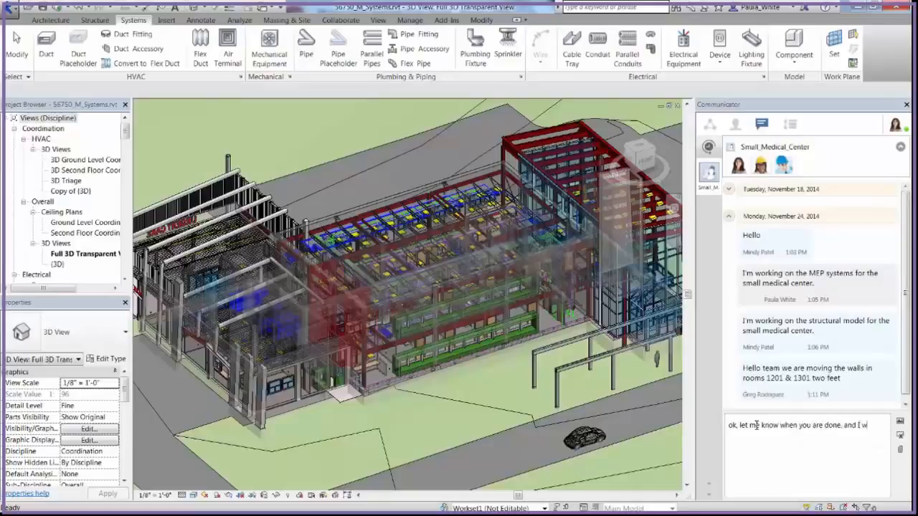
{"action": "type", "text": "ill adjust the MEP systems."}
{"action": "key", "text": "Return"}
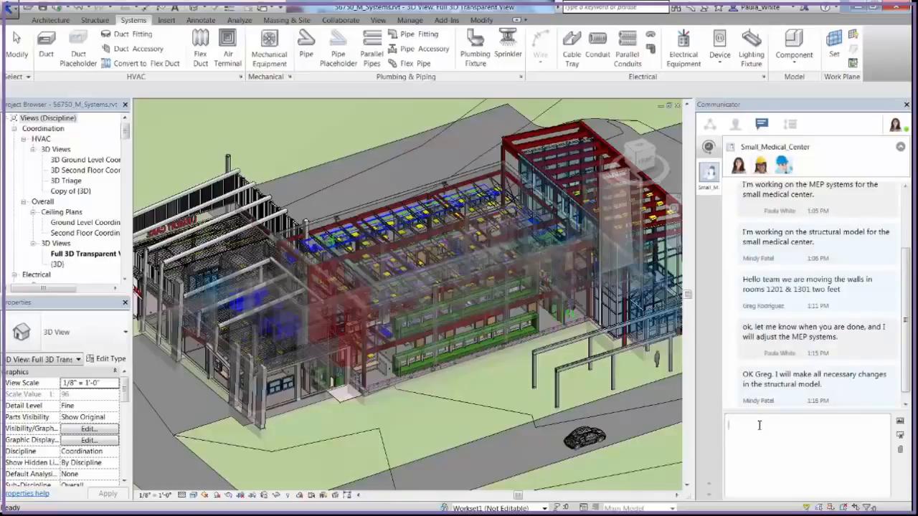
Show the active project's activity list and reload the linked models 56750_A.rvt and 56750_S.rvt in the MEP model
{"action": "left_click", "coordinate": [792, 125]}
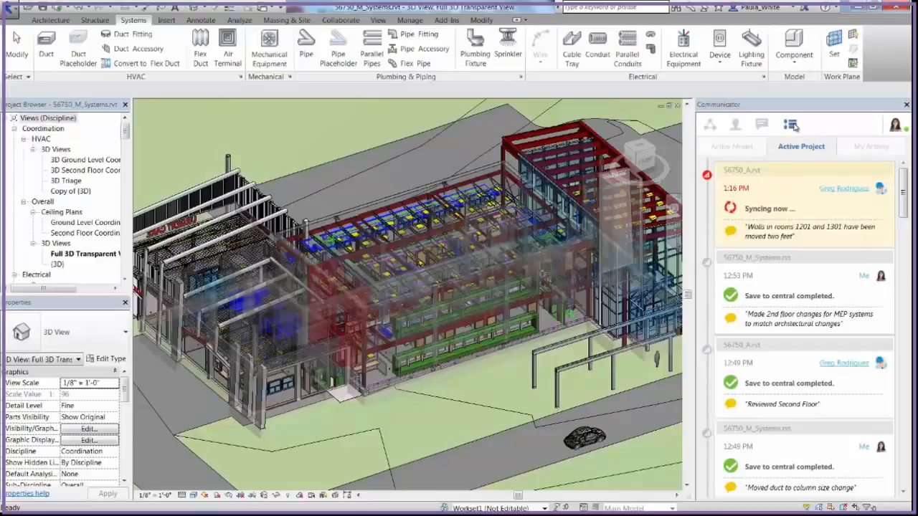
{"action": "left_click", "coordinate": [419, 22]}
{"action": "left_click", "coordinate": [693, 52]}
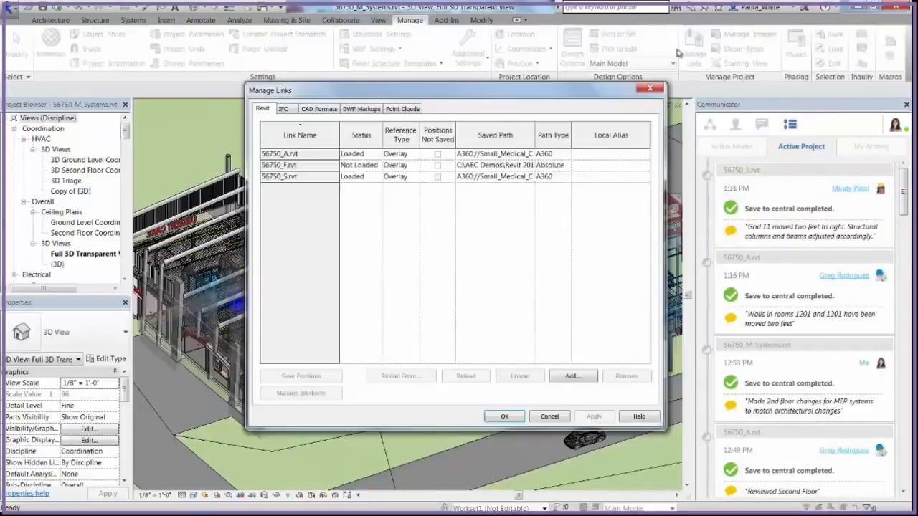
{"action": "left_click", "coordinate": [279, 153]}
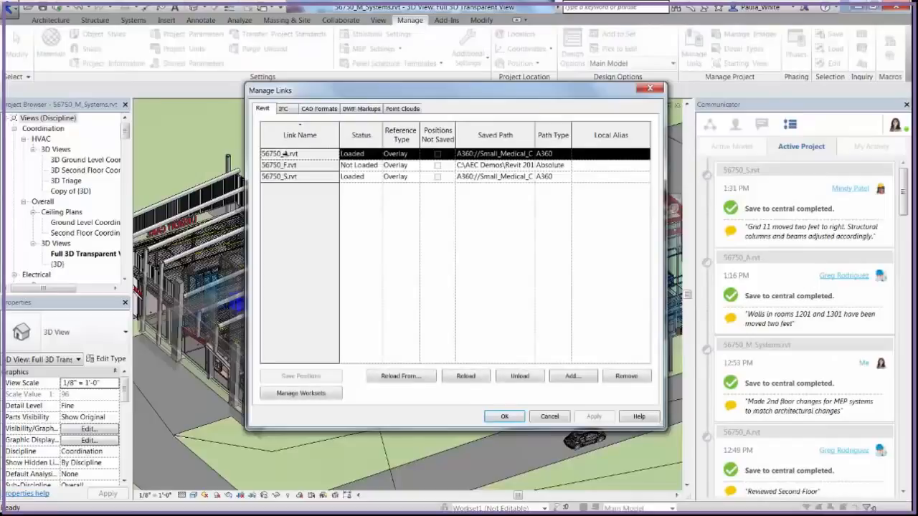
{"action": "left_click", "coordinate": [287, 177], "text": "ctrl"}
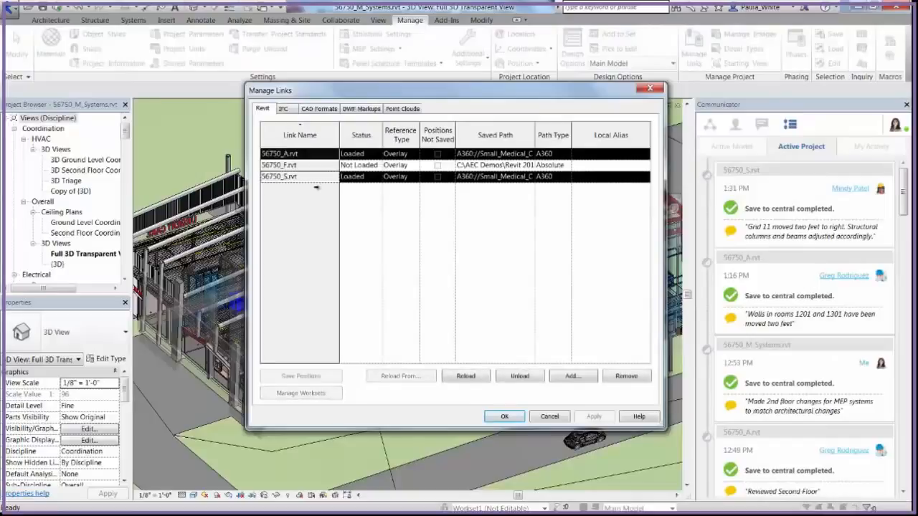
{"action": "left_click", "coordinate": [467, 376]}
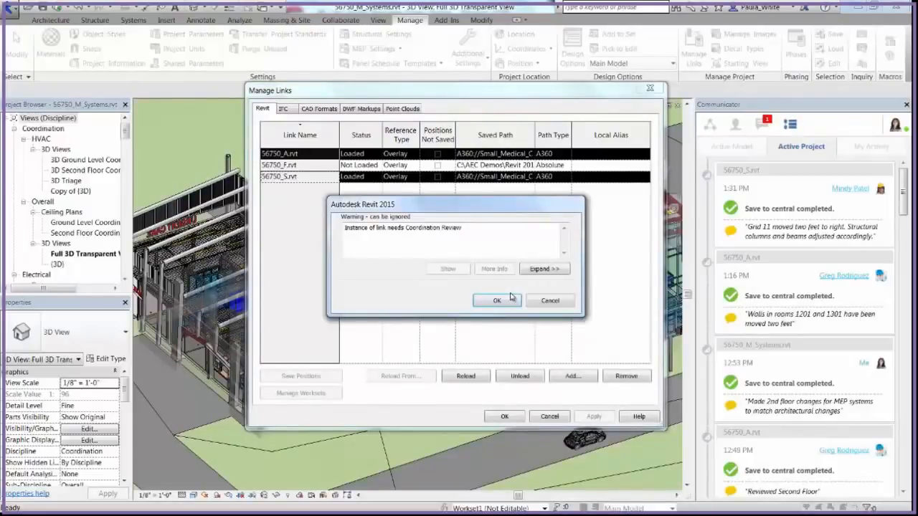
{"action": "left_click", "coordinate": [494, 300]}
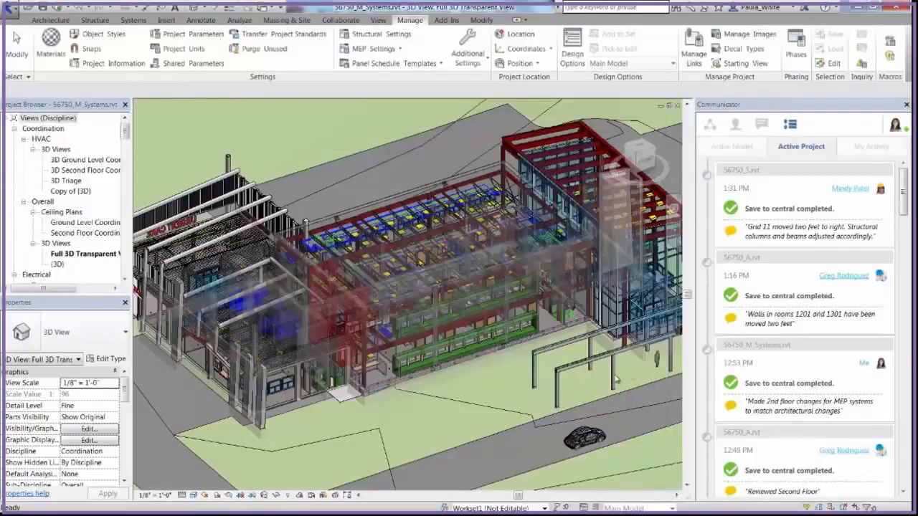
Move the ceiling fixtures beside the relocated wall 2'-0" right in the Ground Level Coordination ceiling plan and open the Ground Floor HVAC Plan
{"action": "left_click", "coordinate": [107, 225]}
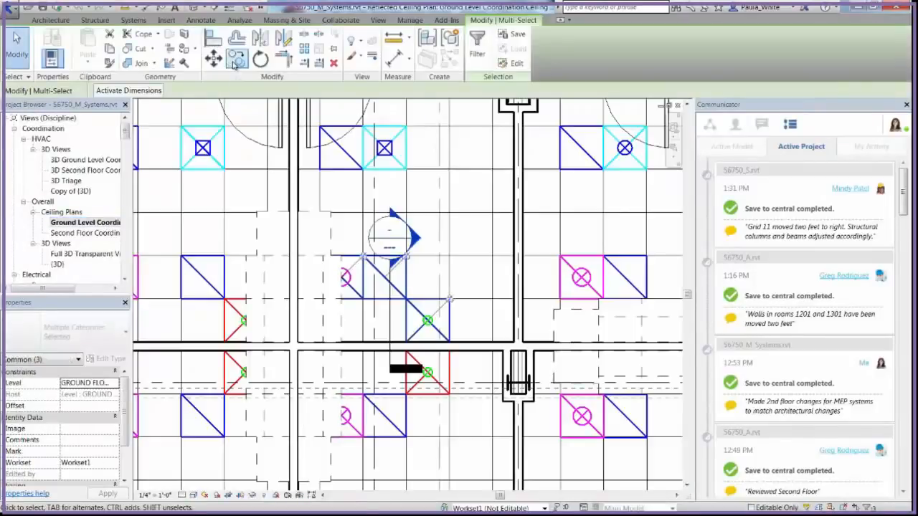
{"action": "left_click", "coordinate": [214, 61]}
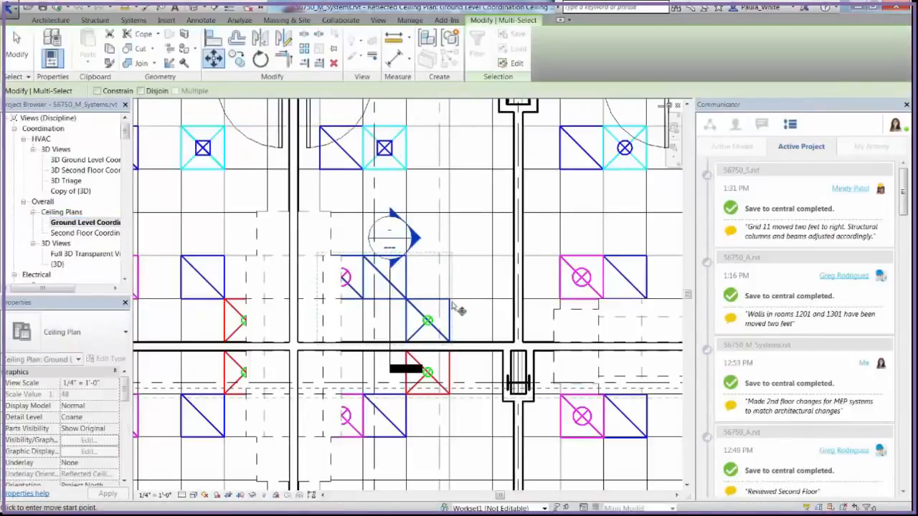
{"action": "left_click", "coordinate": [450, 299]}
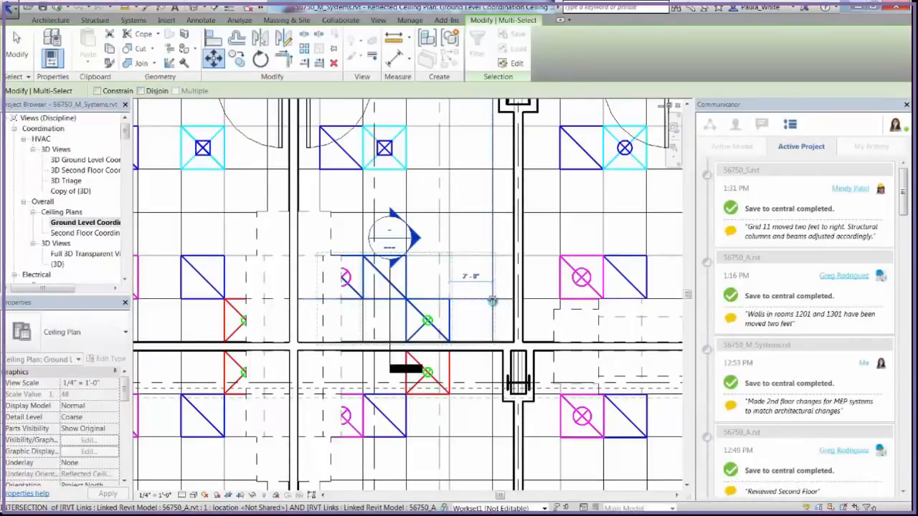
{"action": "left_click", "coordinate": [494, 303]}
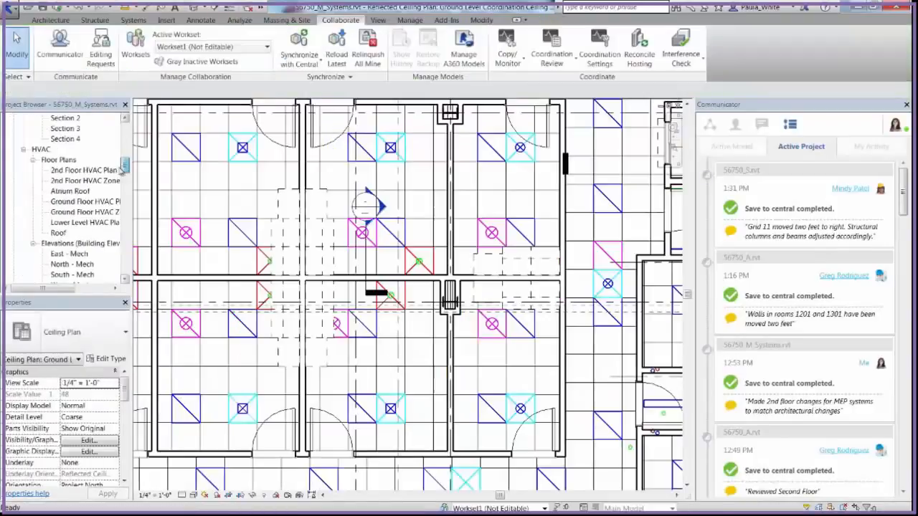
{"action": "left_click", "coordinate": [86, 201]}
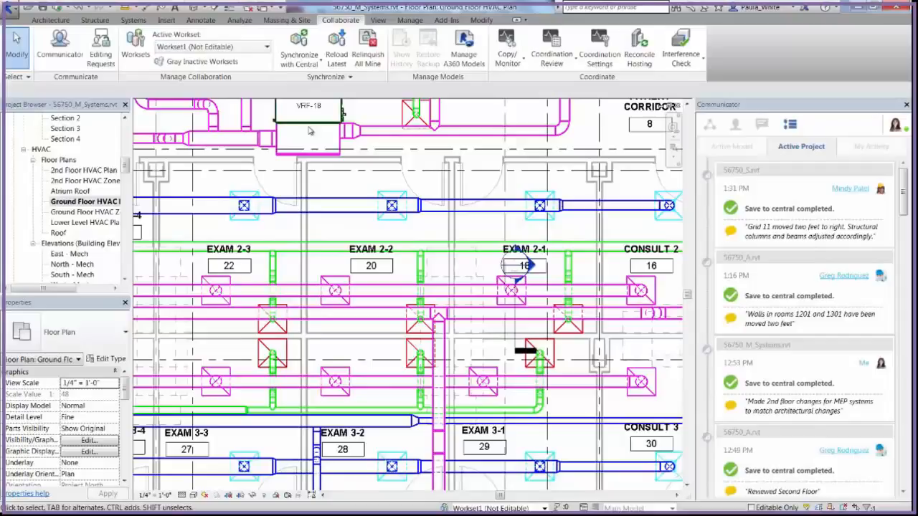
Synchronize with central, commenting "Moved diffuser and lighting fixtures in rooms 1201 & 1301 to align with ceiling grid and space. Ducts are connected correctly."
{"action": "left_click", "coordinate": [299, 44]}
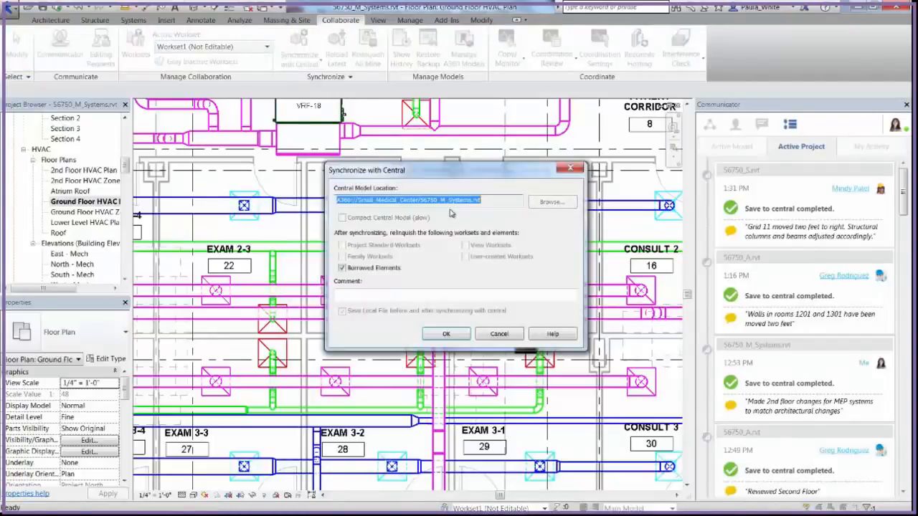
{"action": "left_click", "coordinate": [393, 294]}
{"action": "type", "text": "Moved diffuser and lighting fixtures in "}
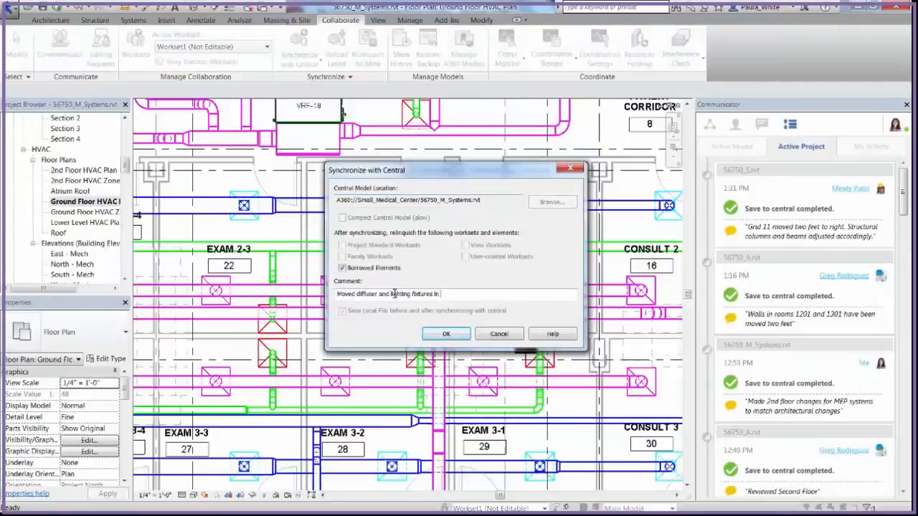
{"action": "type", "text": "rooms 1201 & 1301 to align with ceil"}
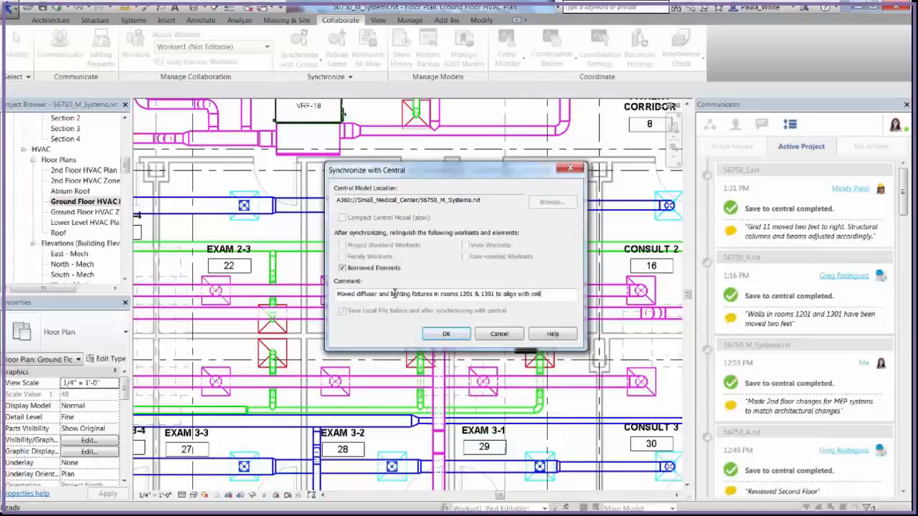
{"action": "type", "text": "ing gred and space."}
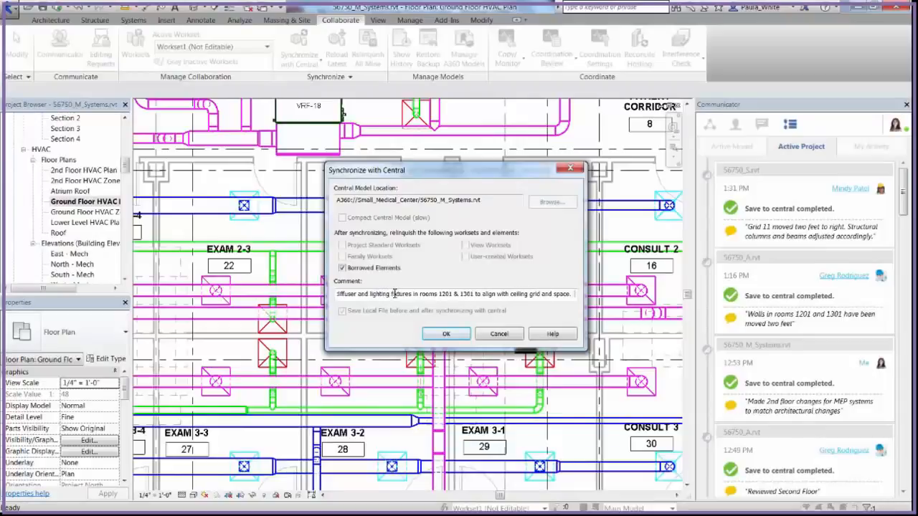
{"action": "type", "text": "  Ducts are connected correctly."}
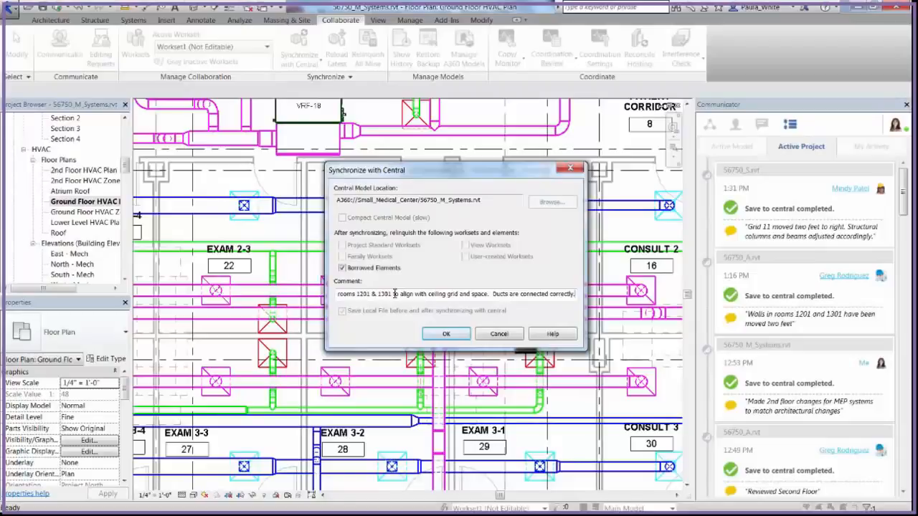
{"action": "left_click", "coordinate": [446, 334]}
Write a project chat message beginning "I've just made the changes to the diffusers and light fixture in"
{"action": "left_click", "coordinate": [766, 424]}
{"action": "type", "text": "I've just made"}
{"action": "type", "text": " the changes to the diffuser"}
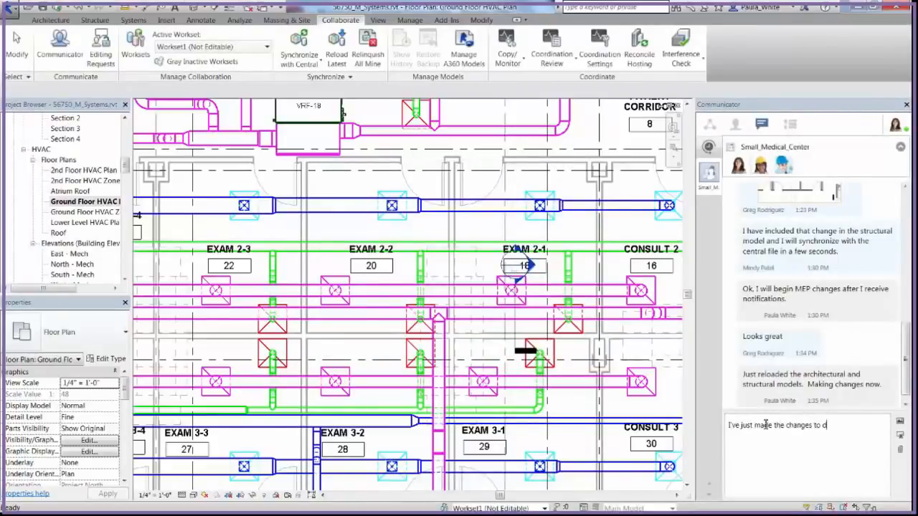
{"action": "type", "text": "s and light fixture in th"}
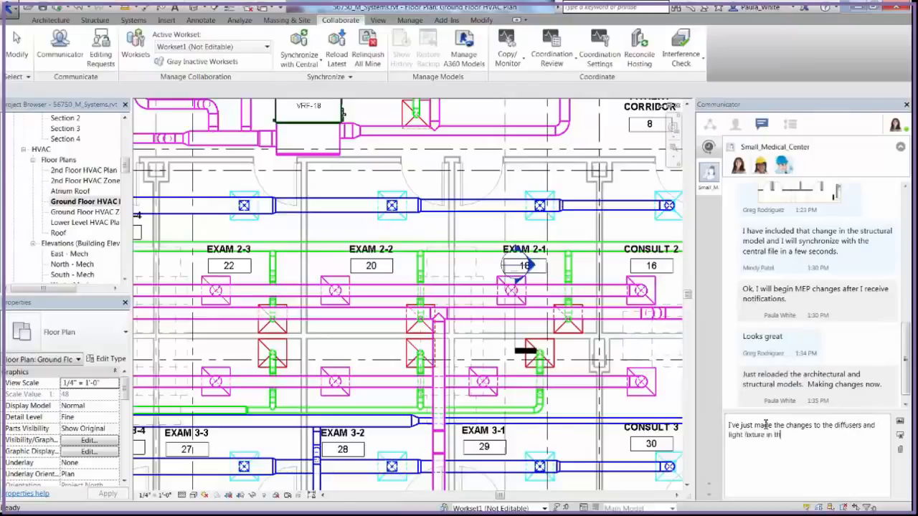